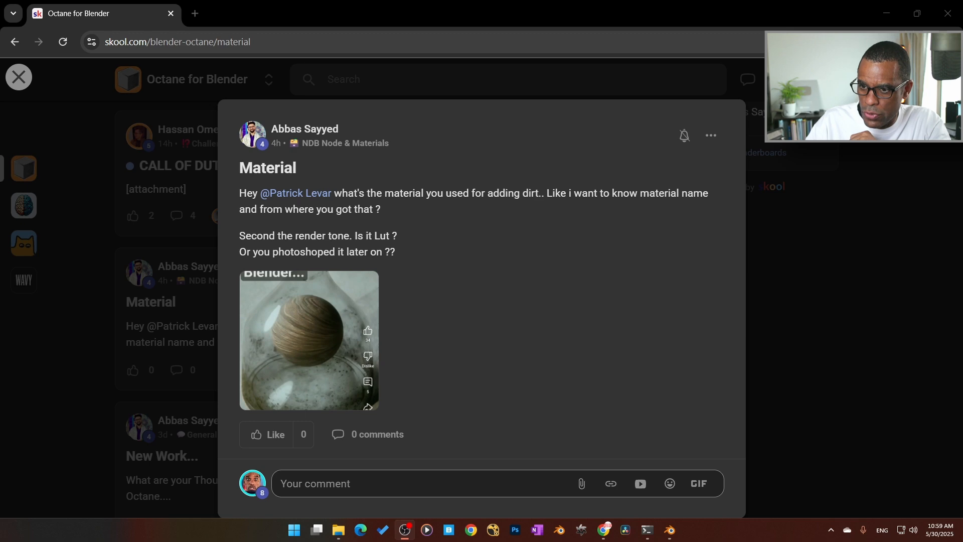
# View the bottle image attached to the Material post at full size and close it again
pyautogui.click(360, 336)
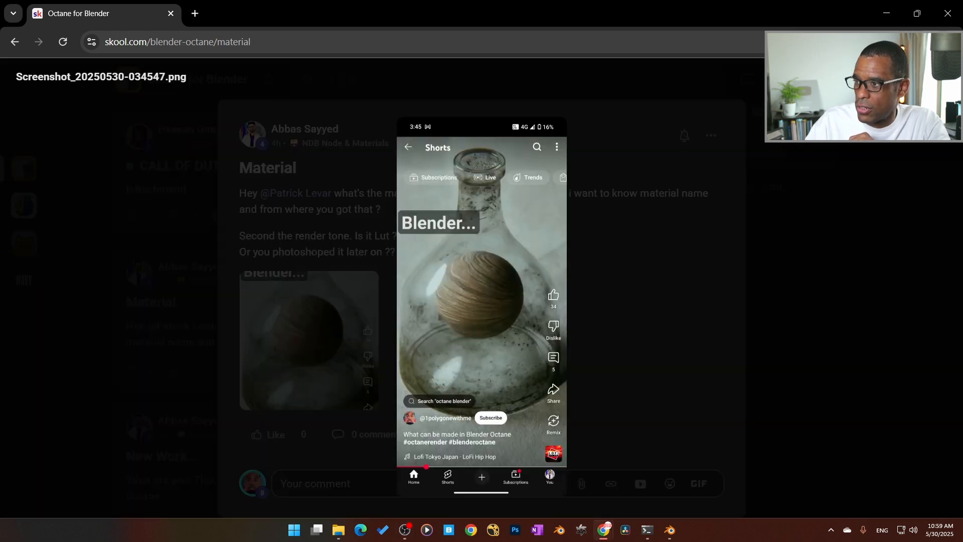
pyautogui.click(943, 76)
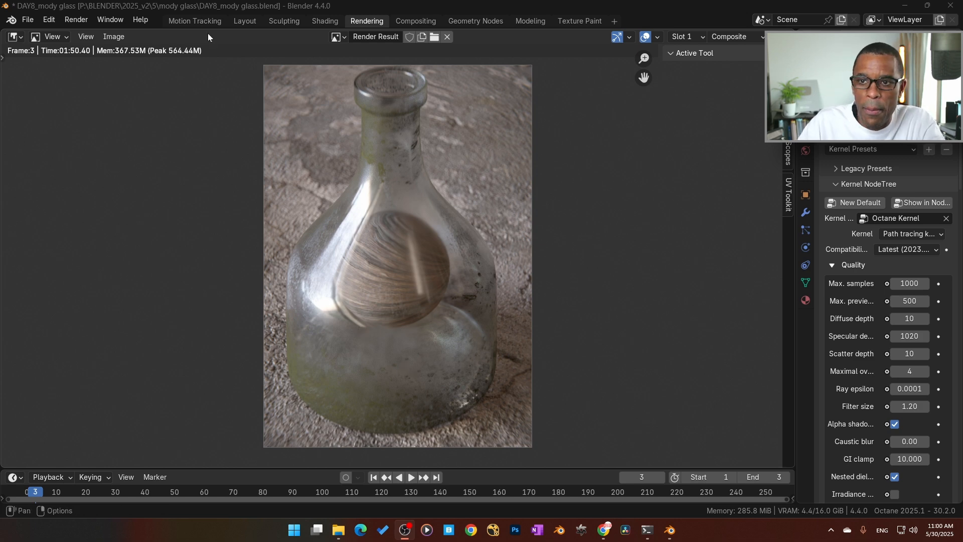
# Switch to Blender's compositing tree and take out Lens Distortion so Denoise feeds the Composite, Viewer and File Output nodes directly
pyautogui.click(402, 22)
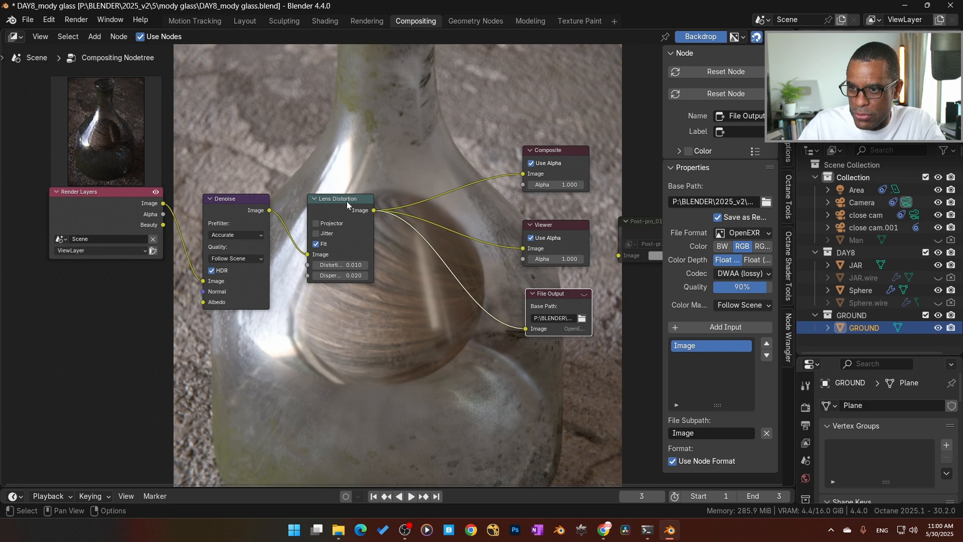
pyautogui.moveTo(307, 254); pyautogui.dragTo(376, 245)
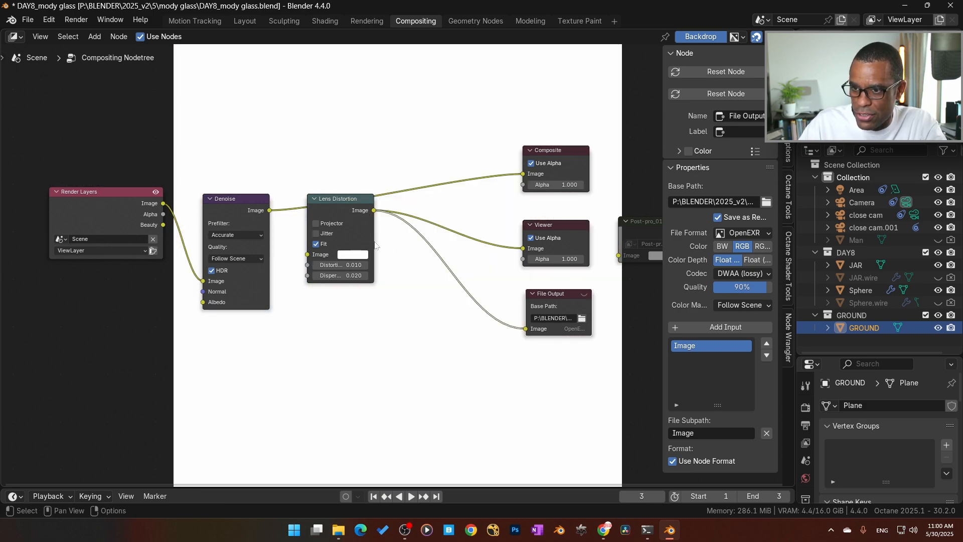
pyautogui.moveTo(282, 220); pyautogui.dragTo(282, 147)
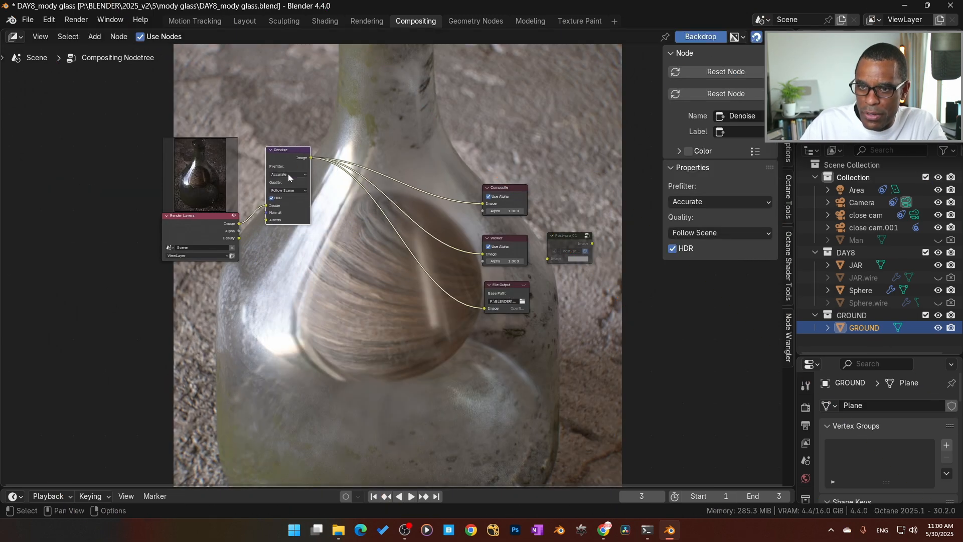
# Open the Shading workspace and enlarge the shader node editor by shrinking the 3D viewport above it
pyautogui.click(335, 21)
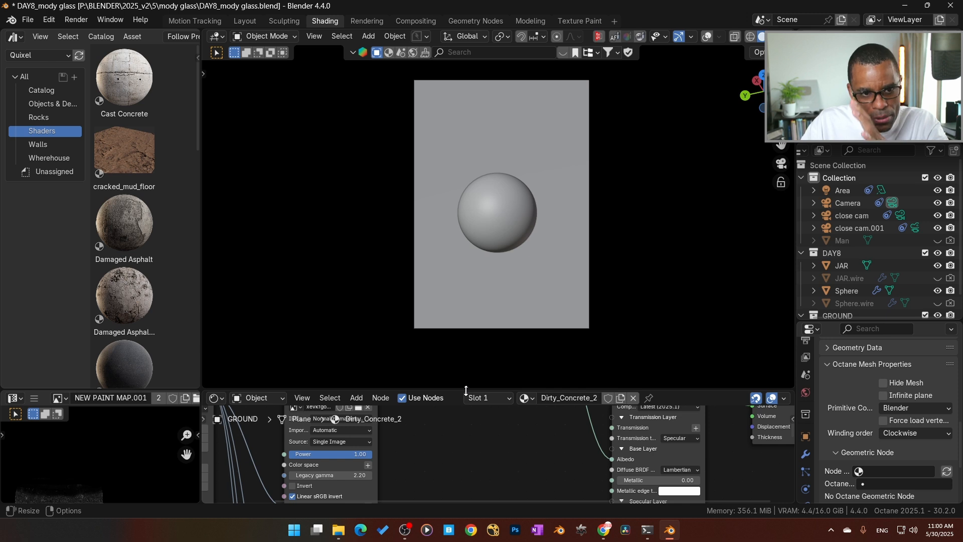
pyautogui.moveTo(466, 391); pyautogui.dragTo(430, 174)
pyautogui.scroll(3, 139, 358)
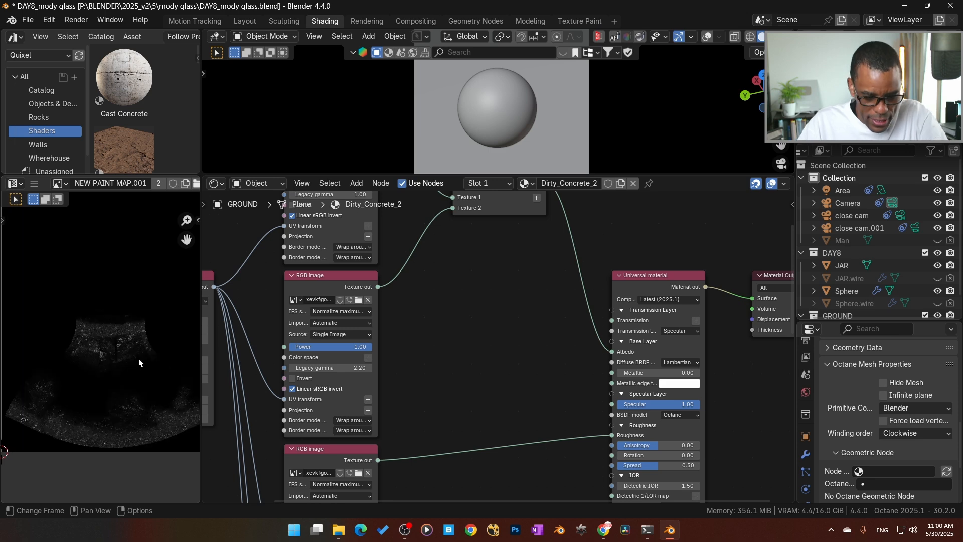
# Examine the painted dirt areas of the NEW PAINT MAP.001 image, both maximized and in its normal pane
pyautogui.hotkey('ctrl', 'space')
pyautogui.scroll(4, 603, 326)
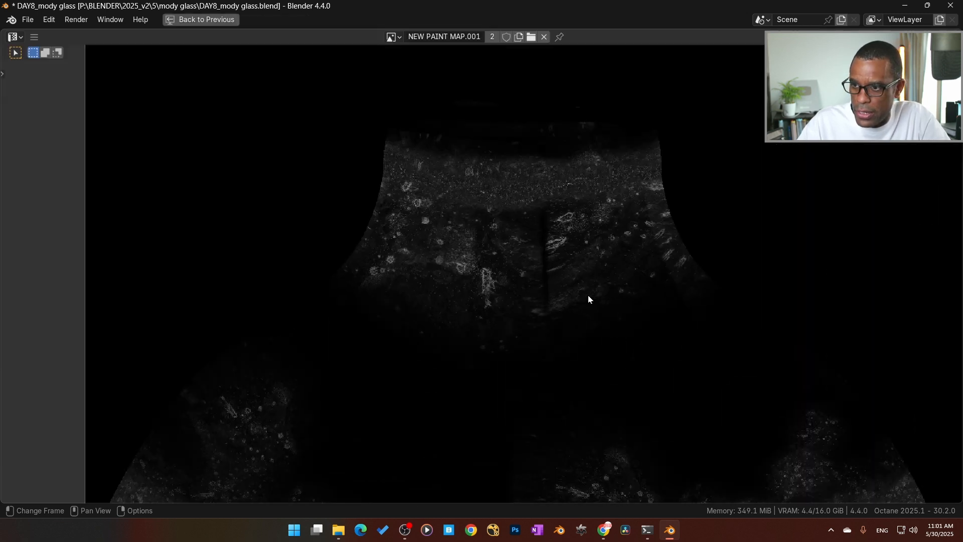
pyautogui.scroll(-3, 576, 260)
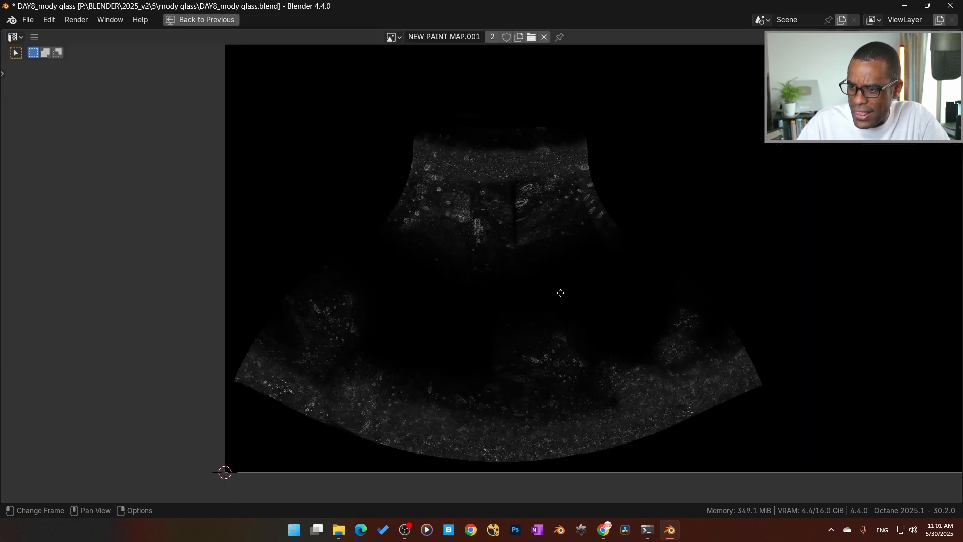
pyautogui.hotkey('ctrl', 'space')
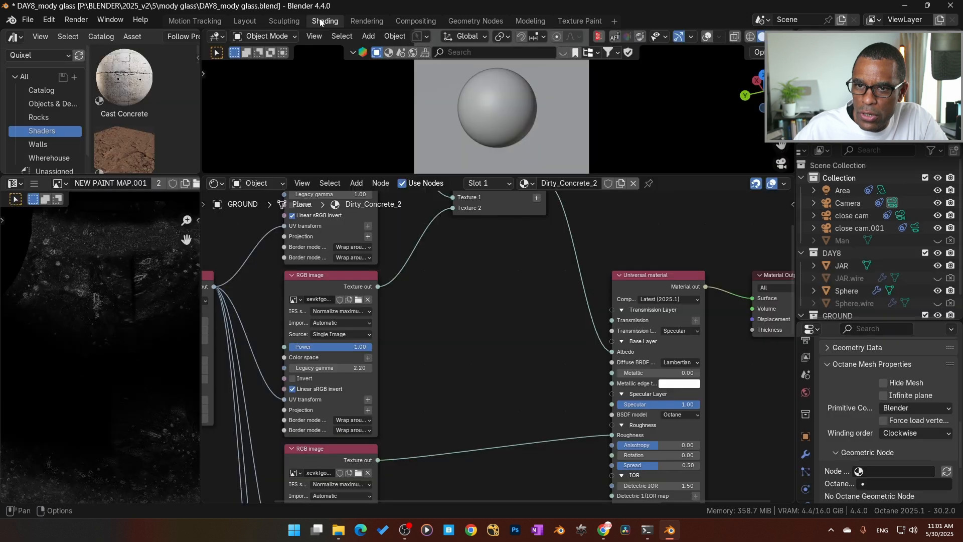
pyautogui.scroll(2, 131, 396)
pyautogui.scroll(-1, 133, 385)
pyautogui.moveTo(129, 339); pyautogui.dragTo(161, 471, button='middle')
pyautogui.moveTo(176, 385); pyautogui.dragTo(116, 365, button='middle')
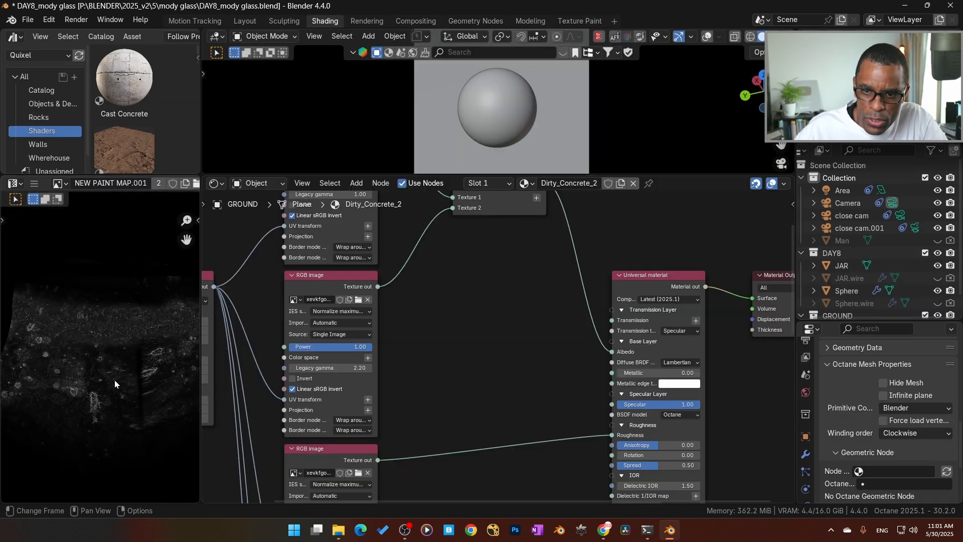
# Select the JAR to show its GLASS material nodes and set the viewport to rendered shading
pyautogui.scroll(-5, 449, 391)
pyautogui.moveTo(449, 391); pyautogui.dragTo(469, 349, button='middle')
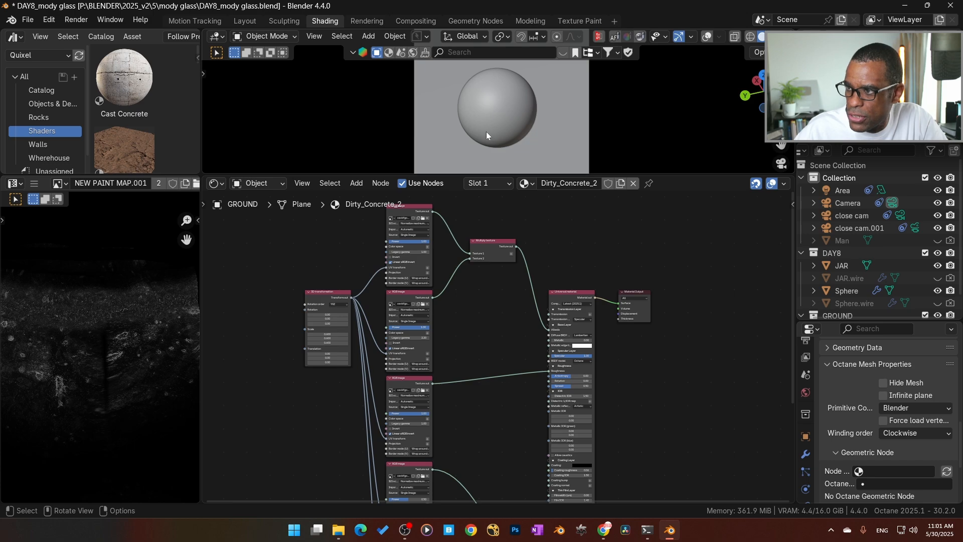
pyautogui.moveTo(541, 174); pyautogui.dragTo(541, 173)
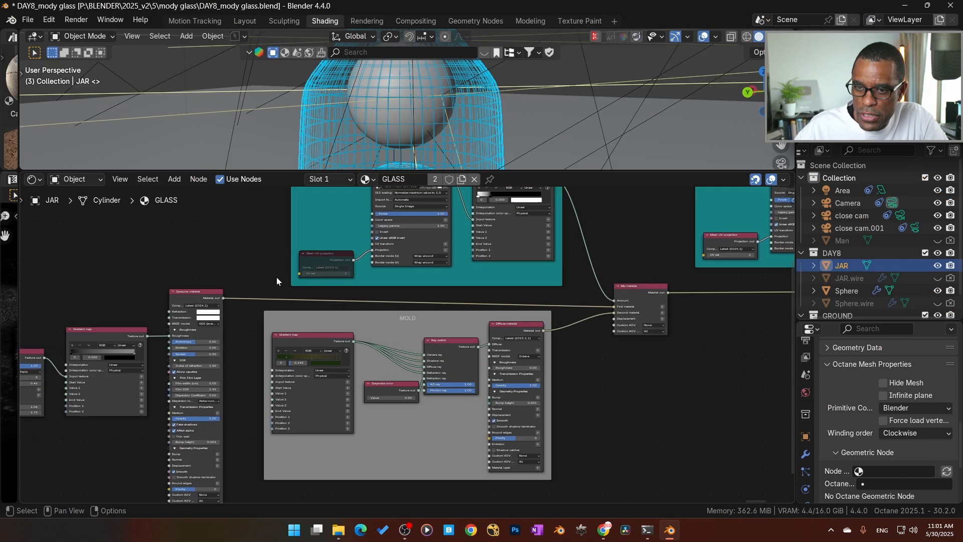
pyautogui.scroll(4, 276, 276)
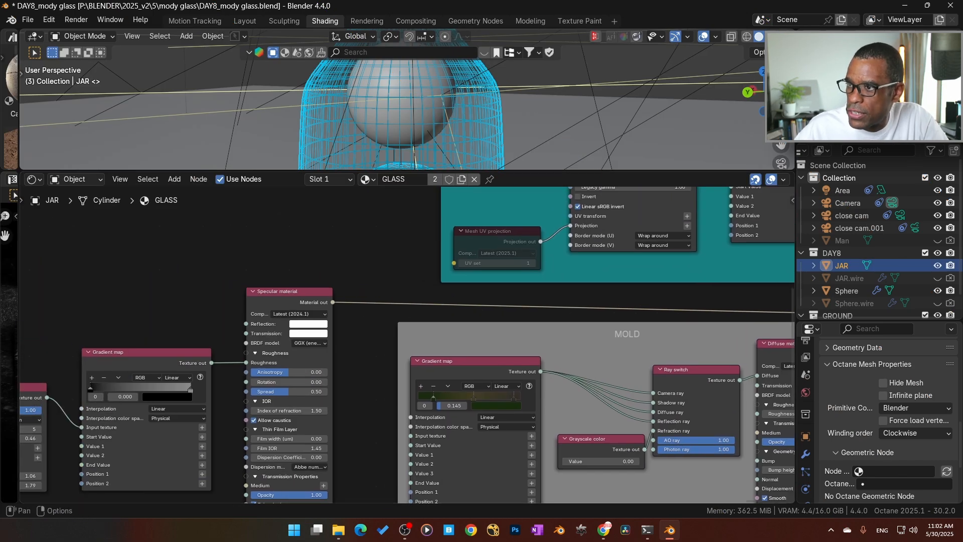
pyautogui.click(783, 37)
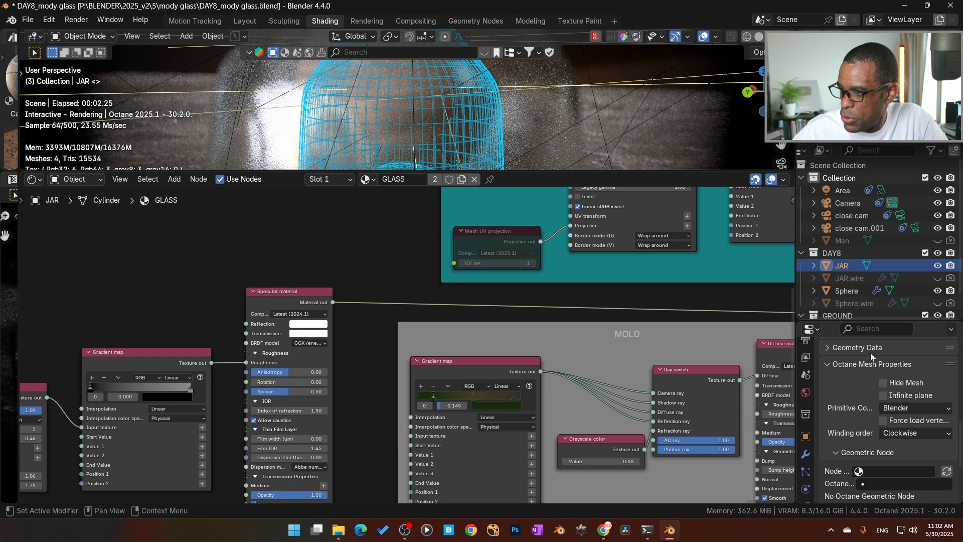
pyautogui.click(861, 201)
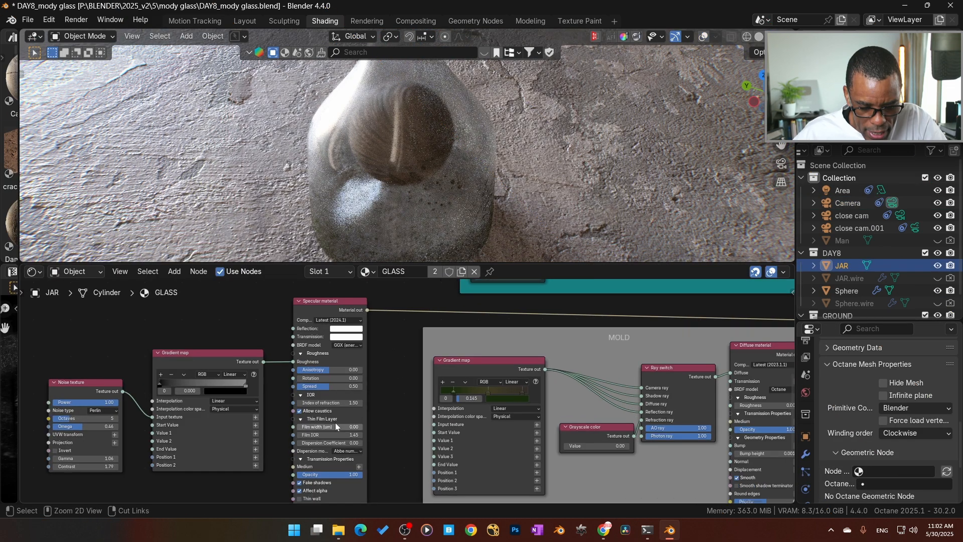
# Maximize the GLASS node tree and examine the Noise texture and Gradient map driving the first Specular material's roughness
pyautogui.hotkey('ctrl', 'space')
pyautogui.moveTo(378, 182); pyautogui.dragTo(433, 145, button='middle')
pyautogui.moveTo(145, 134); pyautogui.dragTo(457, 429)
pyautogui.click(234, 203)
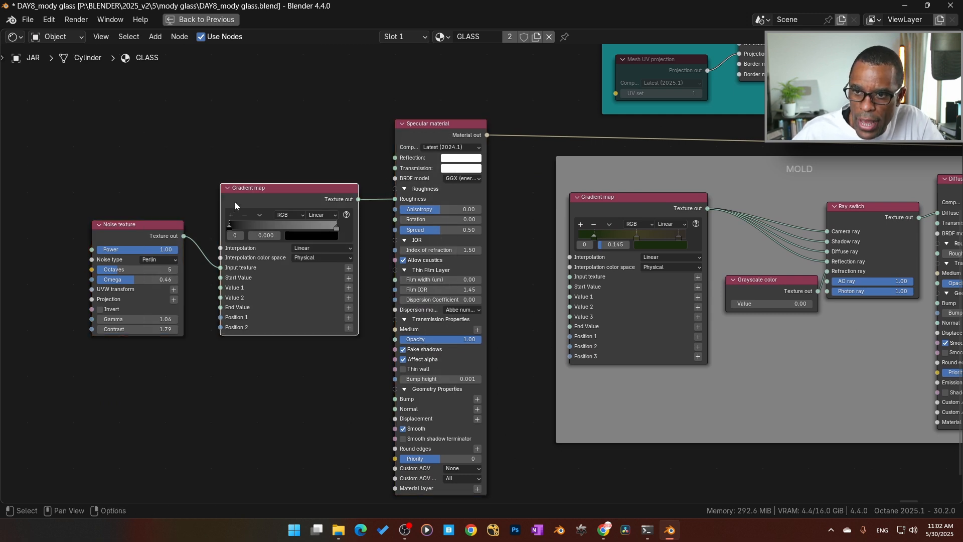
pyautogui.click(179, 242)
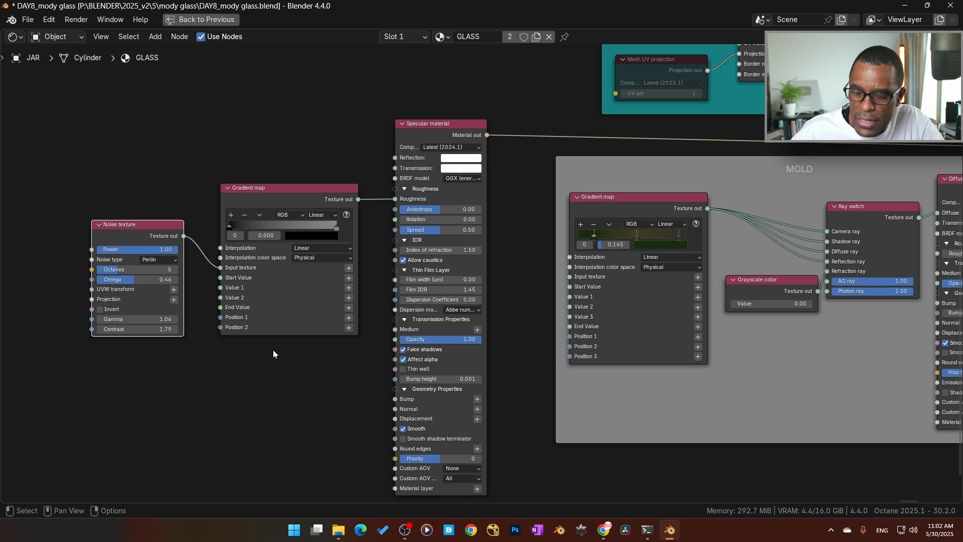
pyautogui.scroll(-6, 281, 354)
pyautogui.moveTo(765, 307); pyautogui.dragTo(449, 318, button='middle')
pyautogui.scroll(-2, 483, 322)
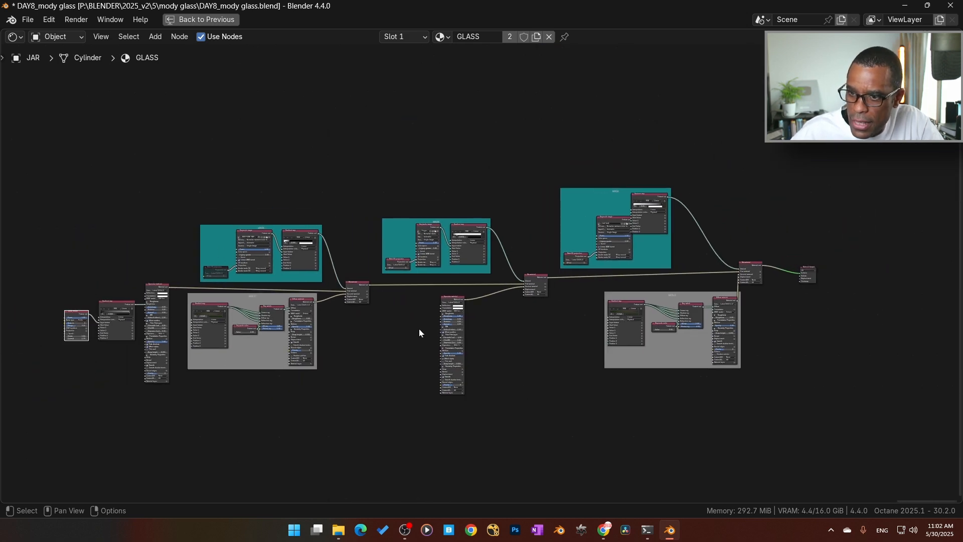
# Examine the first MASK frame, where the NEW PAINT MAP.001 Grayscale image and Gradient map drive the Mix material amount
pyautogui.scroll(1, 305, 370)
pyautogui.scroll(7, 306, 367)
pyautogui.moveTo(308, 368); pyautogui.dragTo(651, 364, button='middle')
pyautogui.scroll(7, 477, 355)
pyautogui.moveTo(539, 200); pyautogui.dragTo(619, 241, button='middle')
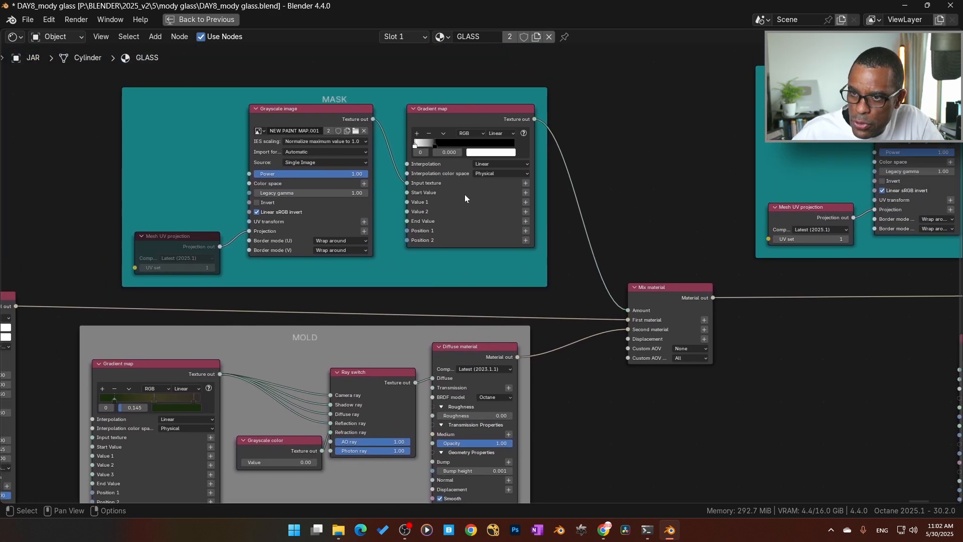
pyautogui.click(289, 116)
pyautogui.scroll(2, 308, 122)
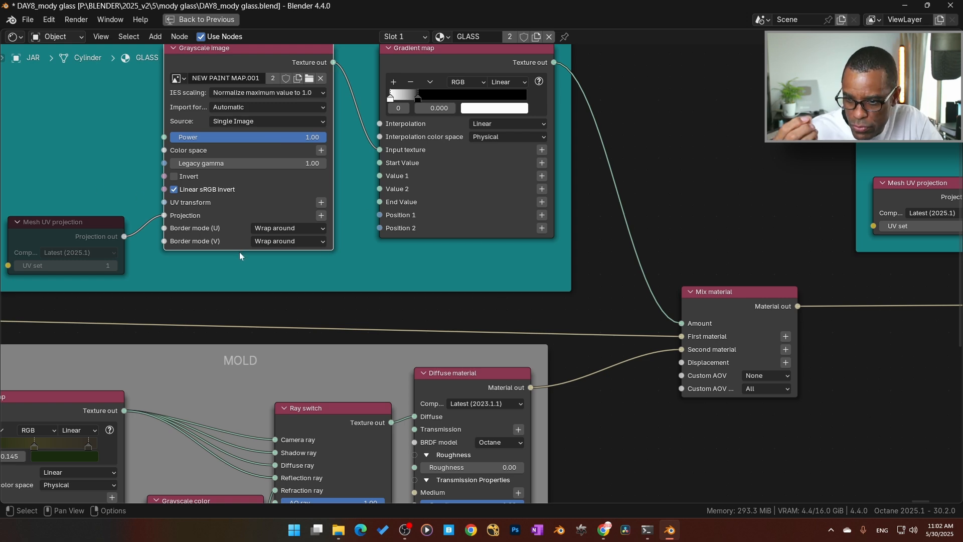
# Examine the first MOLD frame's Diffuse material, Ray switch and green-brown Gradient map nodes
pyautogui.scroll(-2, 647, 413)
pyautogui.moveTo(598, 448); pyautogui.dragTo(704, 319, button='middle')
pyautogui.scroll(1, 349, 235)
pyautogui.moveTo(344, 240); pyautogui.dragTo(407, 237, button='middle')
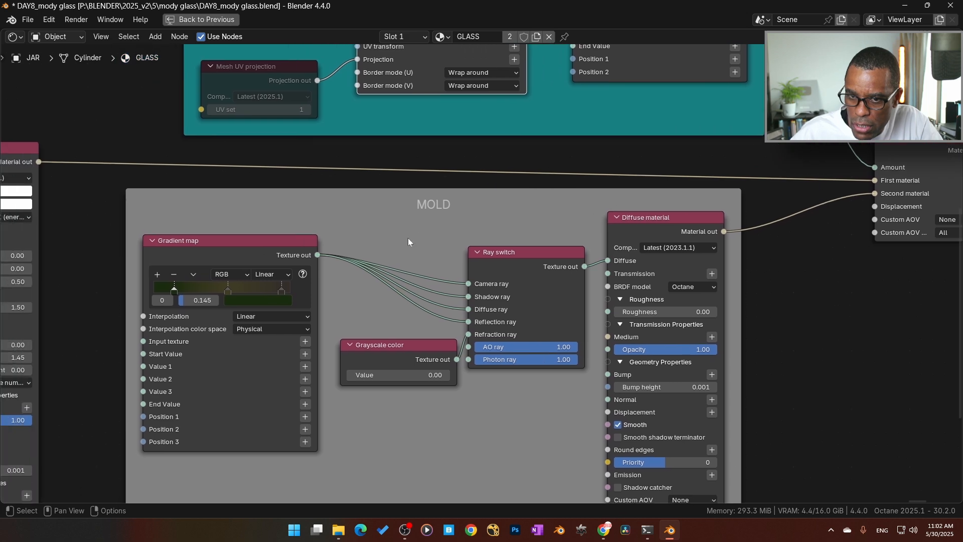
pyautogui.click(638, 231)
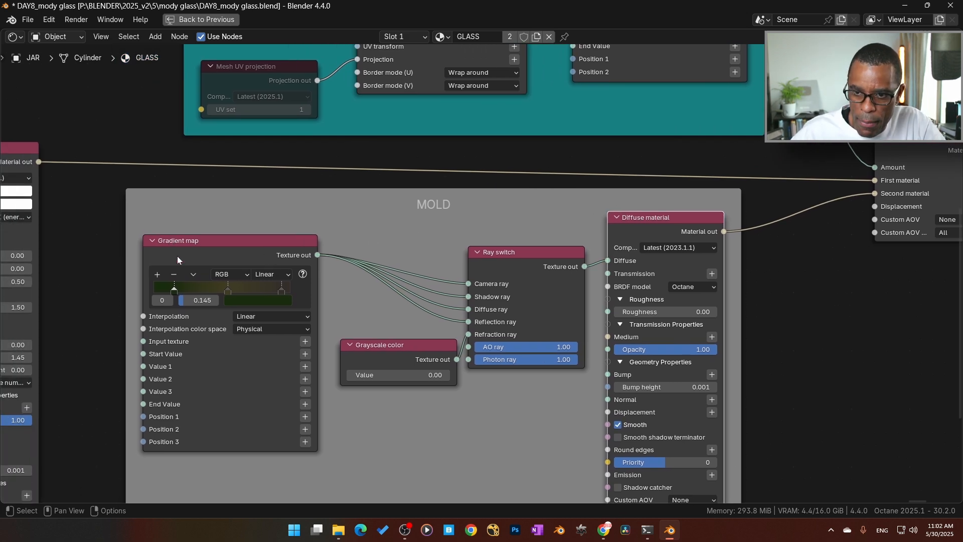
pyautogui.scroll(3, 184, 297)
pyautogui.moveTo(132, 216); pyautogui.dragTo(253, 164, button='middle')
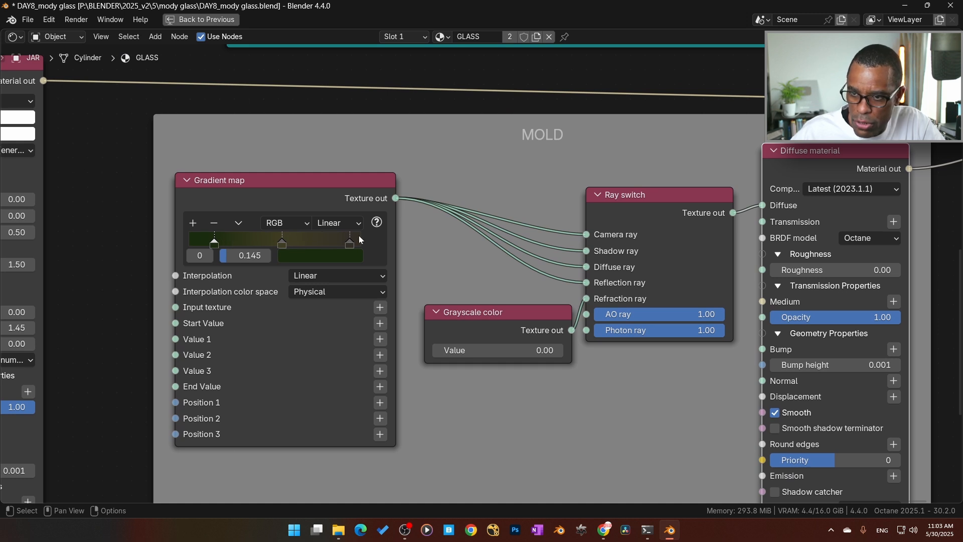
# Shift the Grayscale color node in the first MOLD frame slightly away from the Ray switch node
pyautogui.scroll(-1, 492, 235)
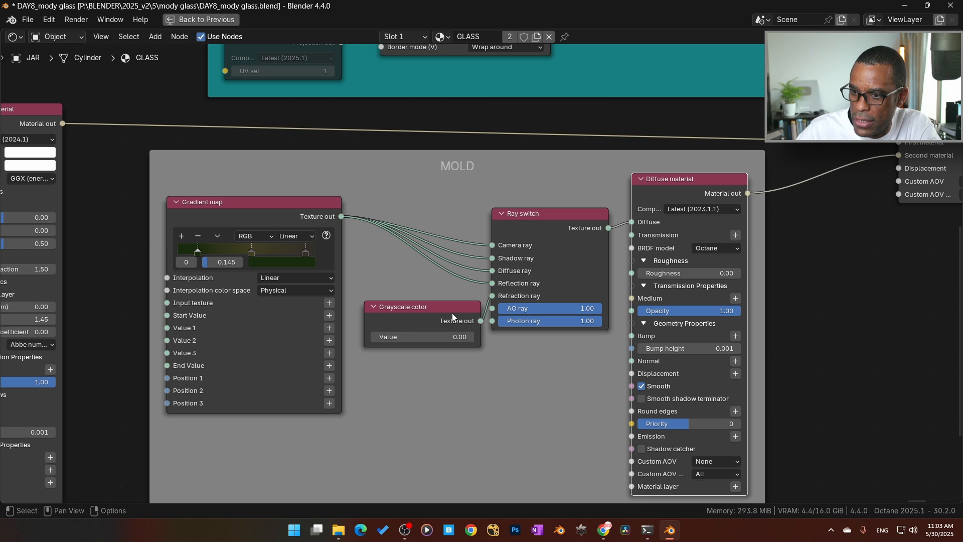
pyautogui.moveTo(452, 313); pyautogui.dragTo(441, 313)
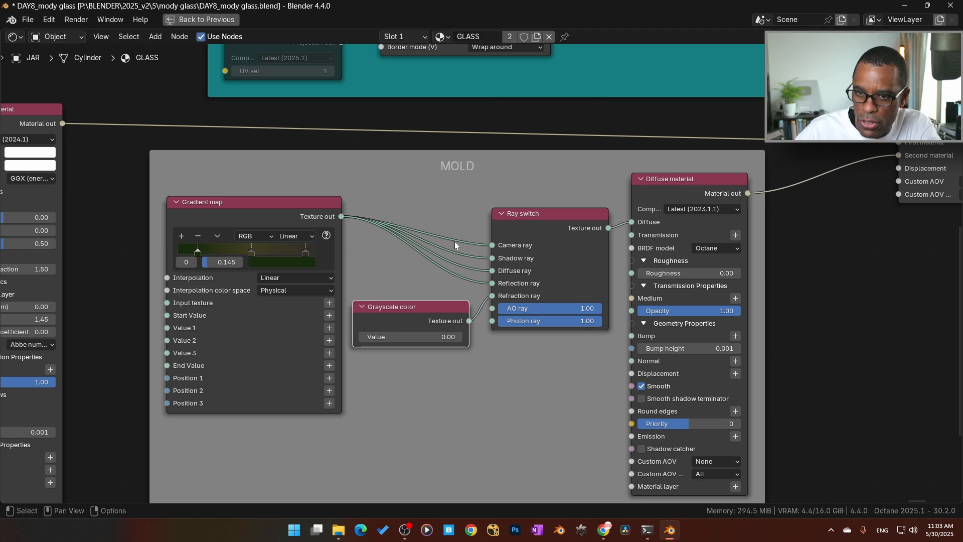
# Examine the second MASK frame's fingerprint Grayscale image and its Gradient map
pyautogui.scroll(-6, 870, 237)
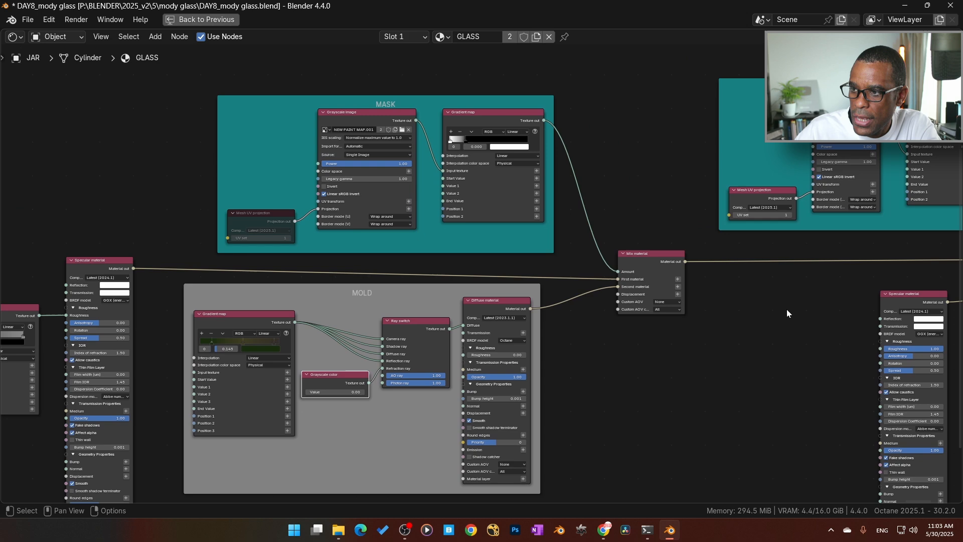
pyautogui.moveTo(787, 313); pyautogui.dragTo(563, 347, button='middle')
pyautogui.scroll(4, 640, 315)
pyautogui.moveTo(641, 316); pyautogui.dragTo(520, 324, button='middle')
pyautogui.click(549, 132)
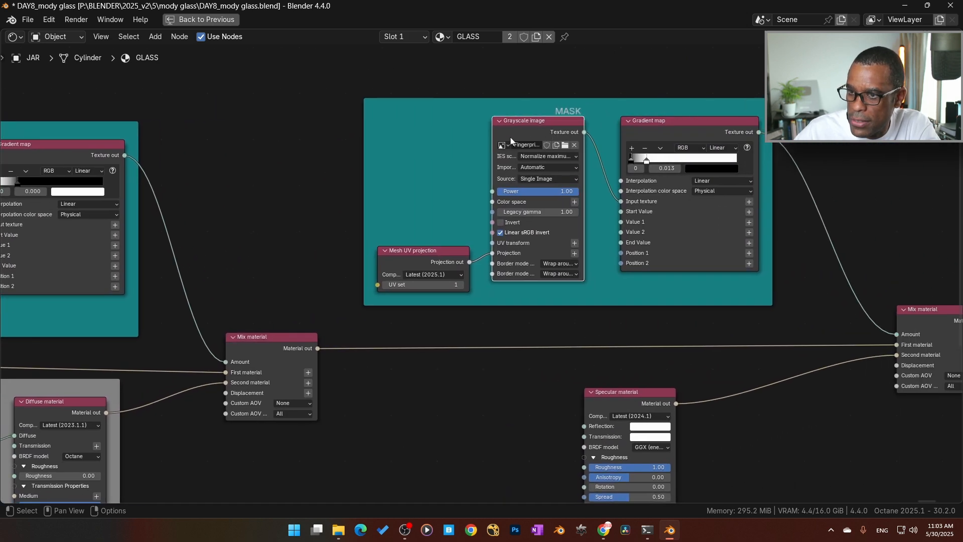
pyautogui.moveTo(493, 141)
pyautogui.mouseDown()
pyautogui.moveTo(423, 142)
pyautogui.moveTo(486, 143)
pyautogui.mouseUp()
pyautogui.scroll(1, 650, 313)
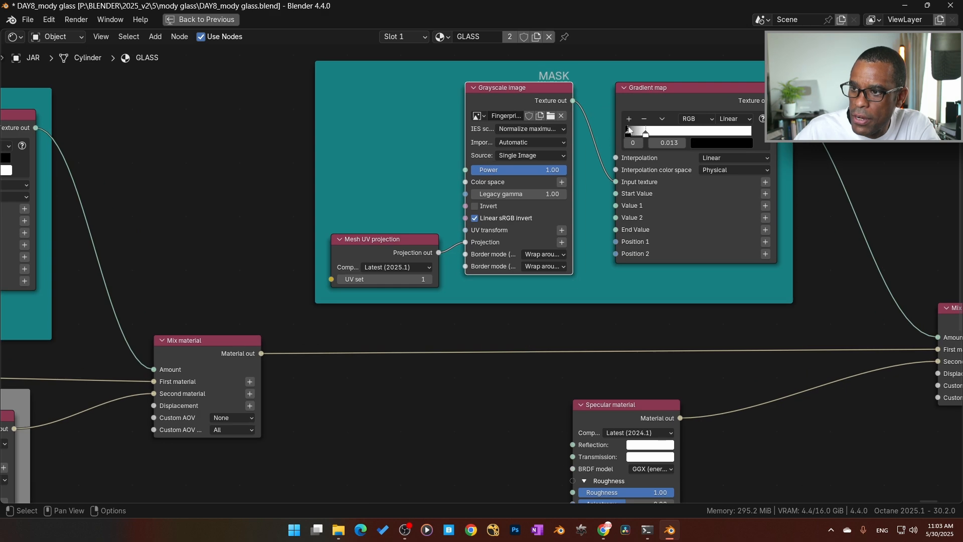
# Move the Specular material node below the fingerprint mask slightly up and closer to the Mix material it feeds
pyautogui.moveTo(699, 347); pyautogui.dragTo(604, 186, button='middle')
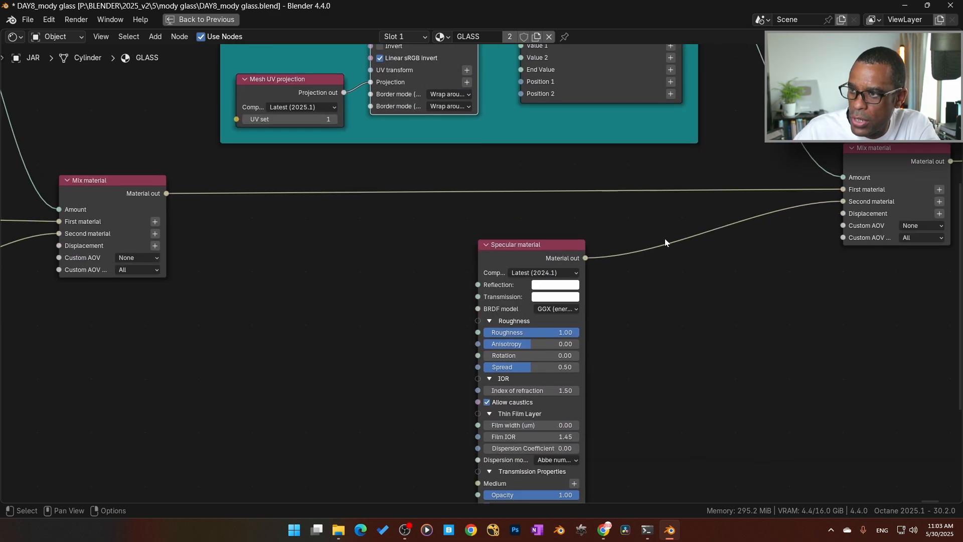
pyautogui.moveTo(508, 258); pyautogui.dragTo(509, 237)
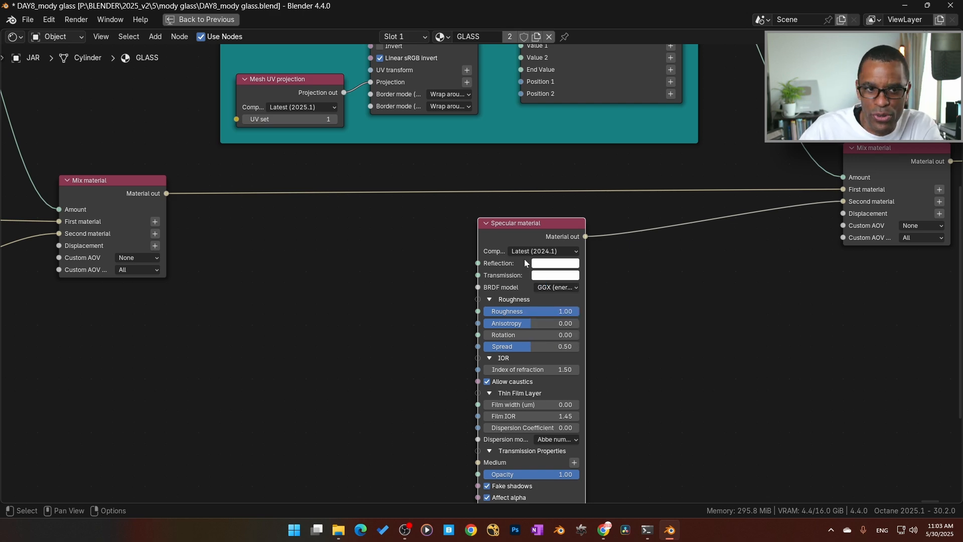
pyautogui.scroll(-3, 591, 283)
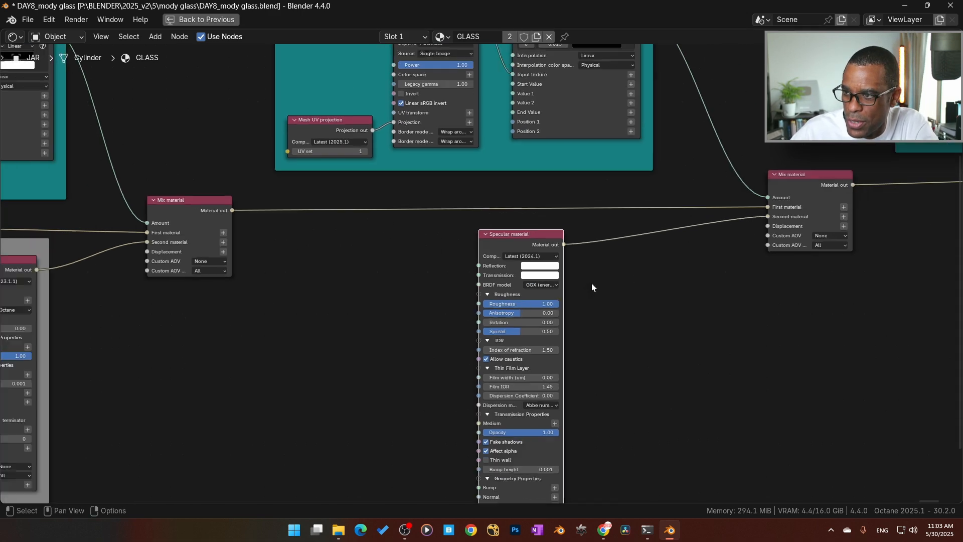
pyautogui.moveTo(637, 263); pyautogui.dragTo(630, 288, button='middle')
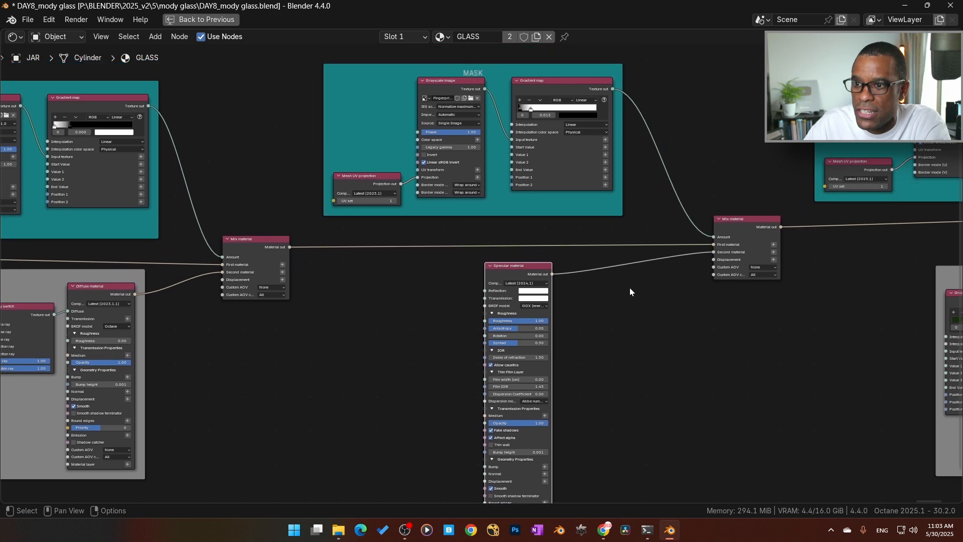
pyautogui.scroll(-1, 510, 290)
pyautogui.moveTo(505, 272); pyautogui.dragTo(577, 276)
pyautogui.moveTo(577, 277); pyautogui.dragTo(525, 283, button='middle')
# Move the Gradient map node in the mud mask's MASK frame clear of the Grayscale image node it overlaps
pyautogui.scroll(1, 513, 222)
pyautogui.moveTo(514, 222); pyautogui.dragTo(198, 239, button='middle')
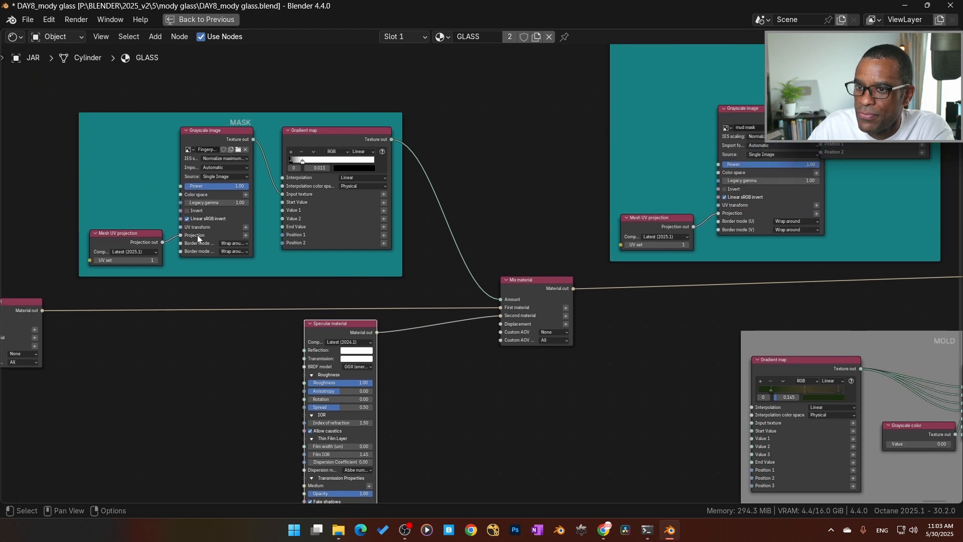
pyautogui.moveTo(359, 248); pyautogui.dragTo(504, 361, button='middle')
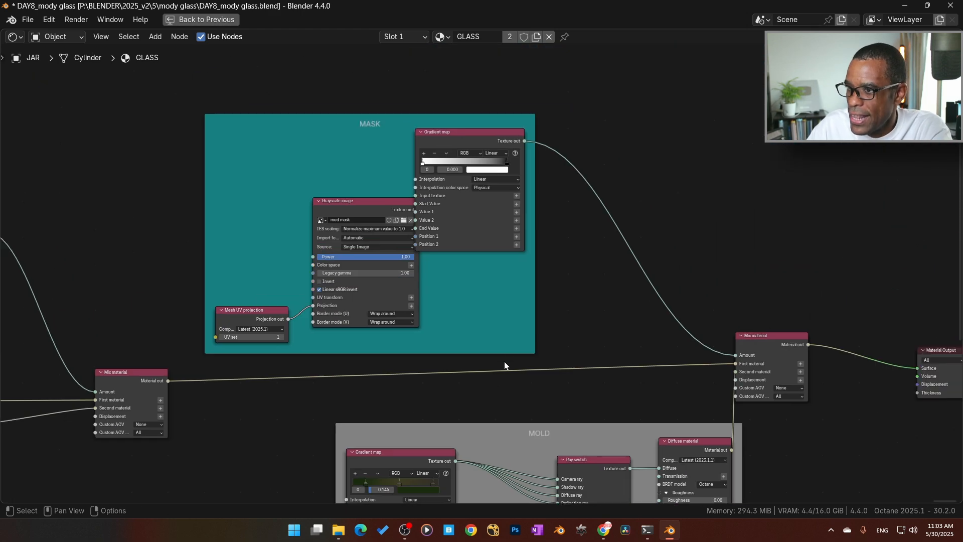
pyautogui.moveTo(455, 144); pyautogui.dragTo(485, 203)
pyautogui.scroll(1, 392, 197)
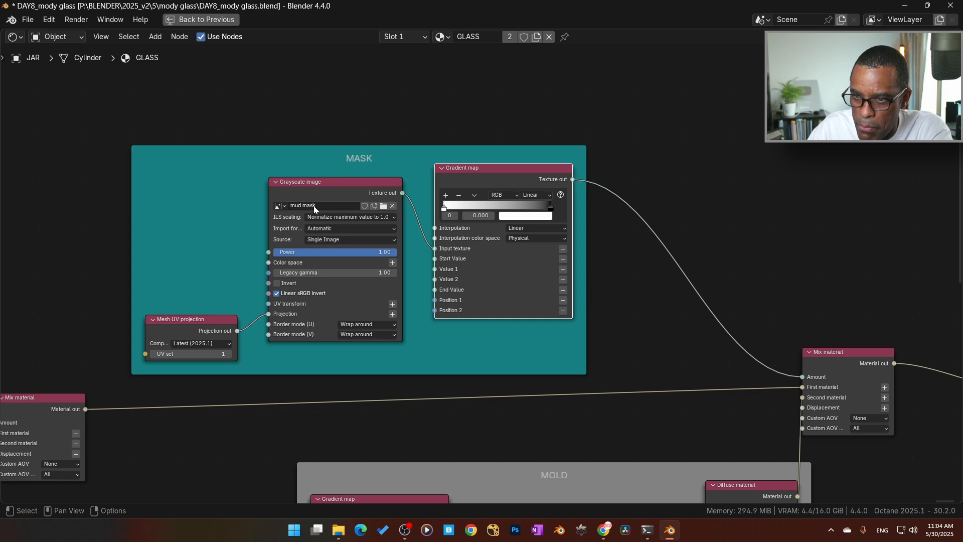
# Examine the mud mask's Grayscale image and Gradient map, and the last MOLD frame feeding the final Mix material
pyautogui.moveTo(302, 210); pyautogui.dragTo(426, 255, button='middle')
pyautogui.scroll(1, 427, 255)
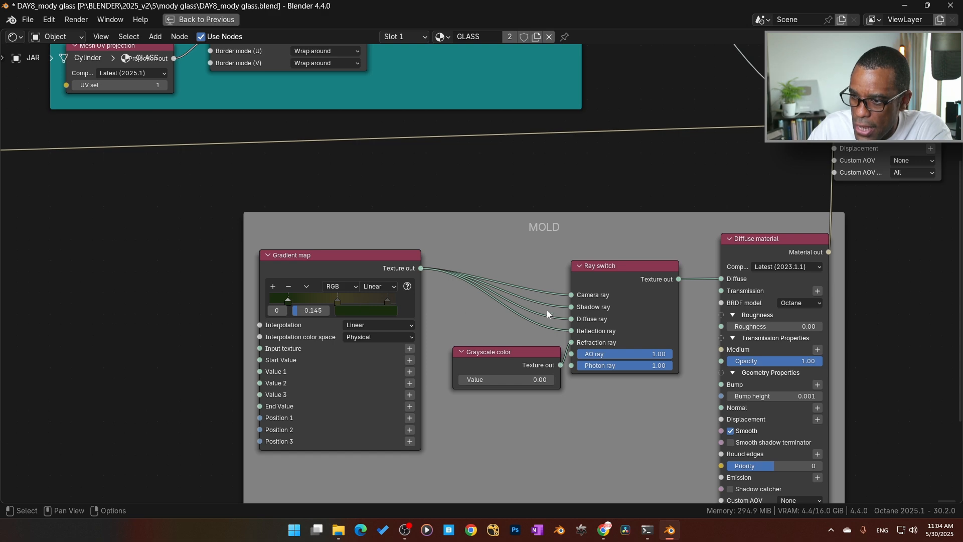
pyautogui.scroll(-7, 598, 232)
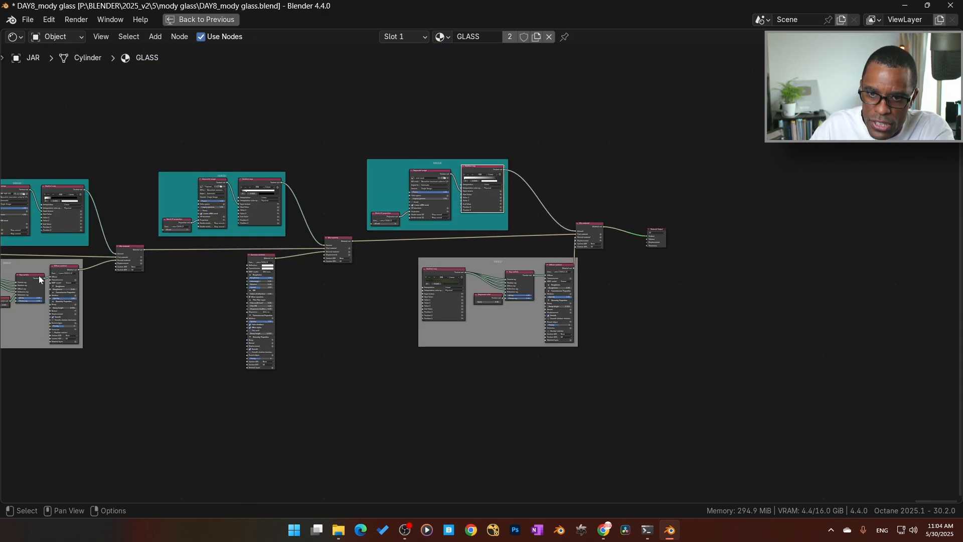
pyautogui.scroll(4, 487, 222)
pyautogui.moveTo(556, 167); pyautogui.dragTo(556, 270, button='middle')
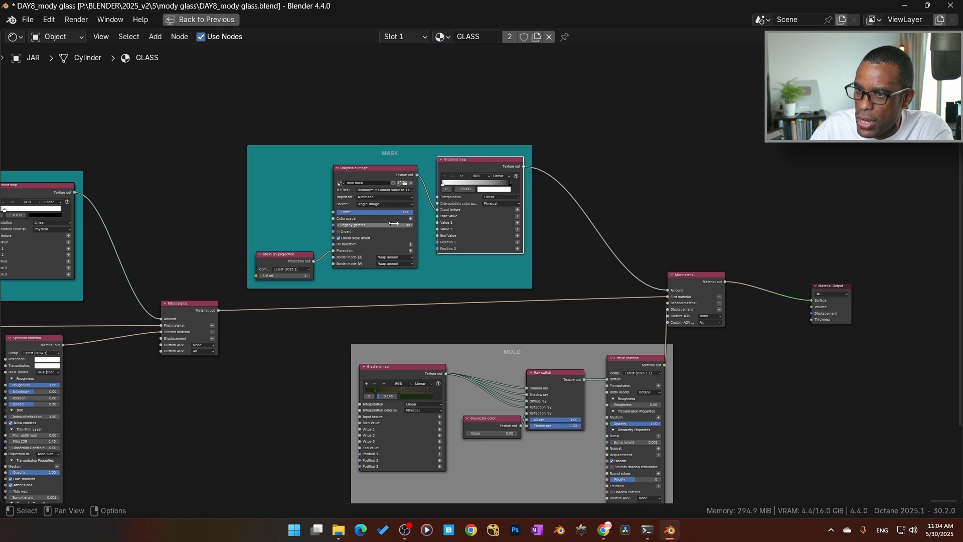
pyautogui.scroll(2, 305, 143)
pyautogui.click(305, 143)
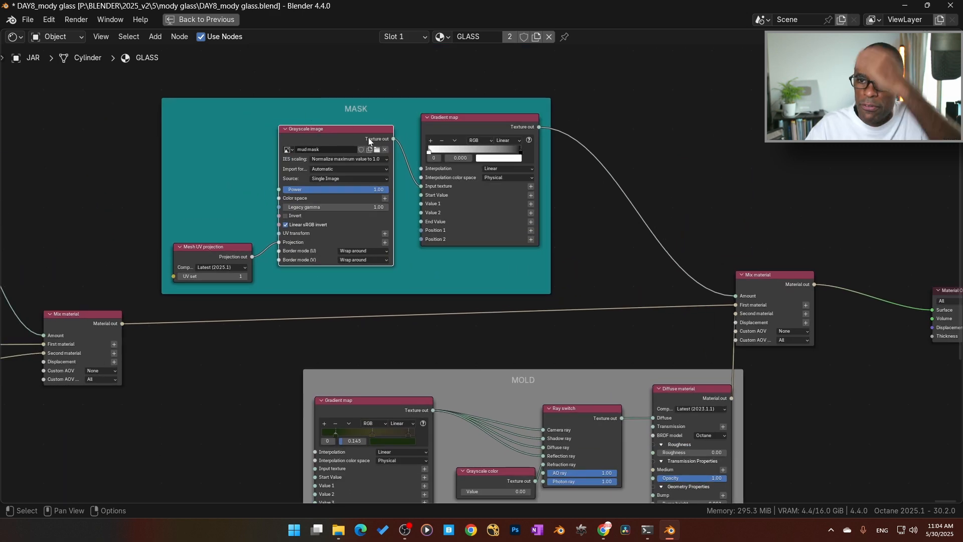
# Restore the full Shading layout and isolate the jar in local view
pyautogui.click(203, 20)
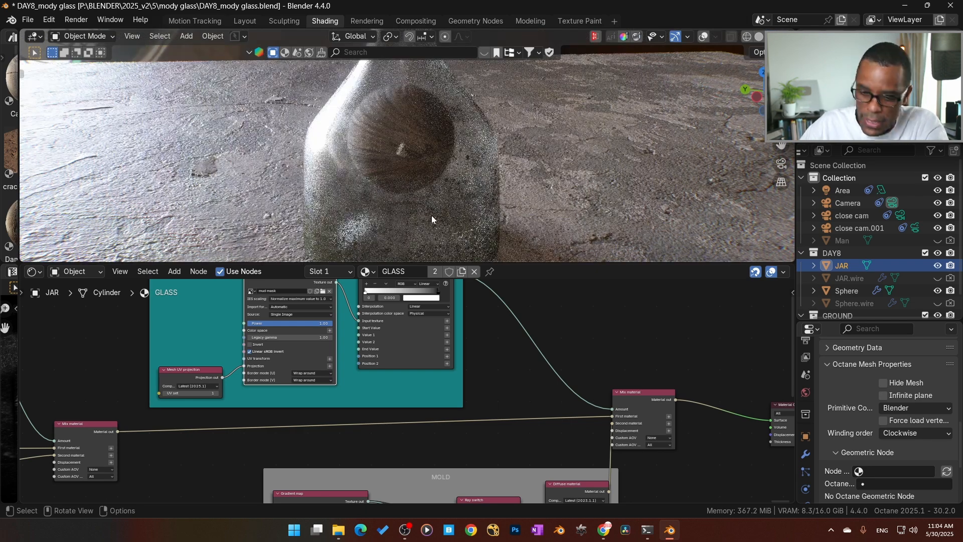
pyautogui.press('KP_Divide')
pyautogui.moveTo(423, 215); pyautogui.dragTo(468, 201, button='middle')
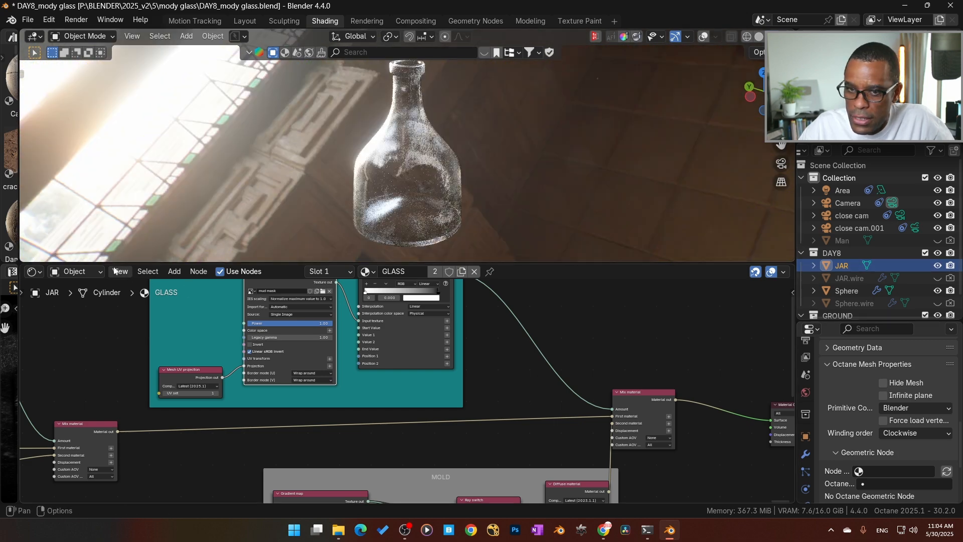
# Enable the Alpha channel option in the Octane kernel's render settings to hide the environment behind the jar
pyautogui.click(75, 271)
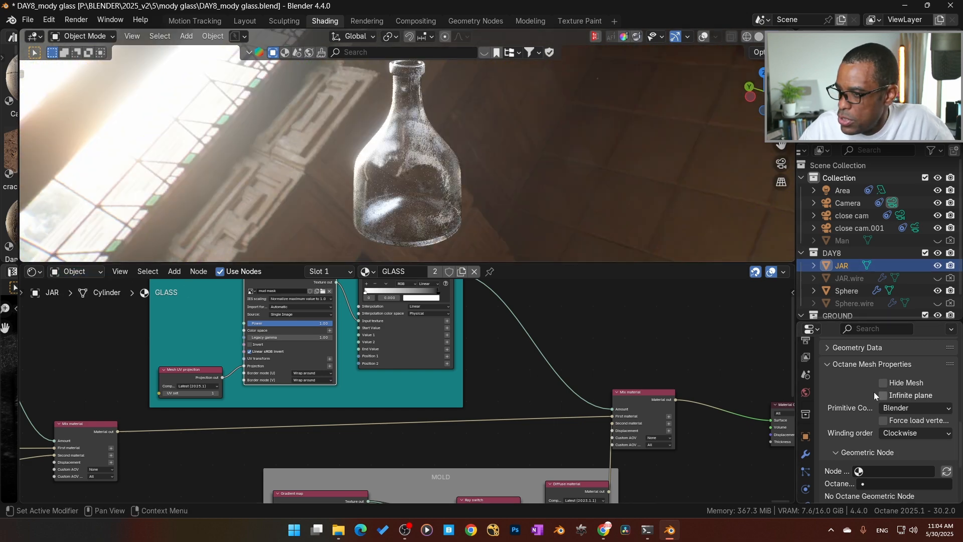
pyautogui.click(808, 356)
pyautogui.scroll(3, 810, 356)
pyautogui.click(807, 373)
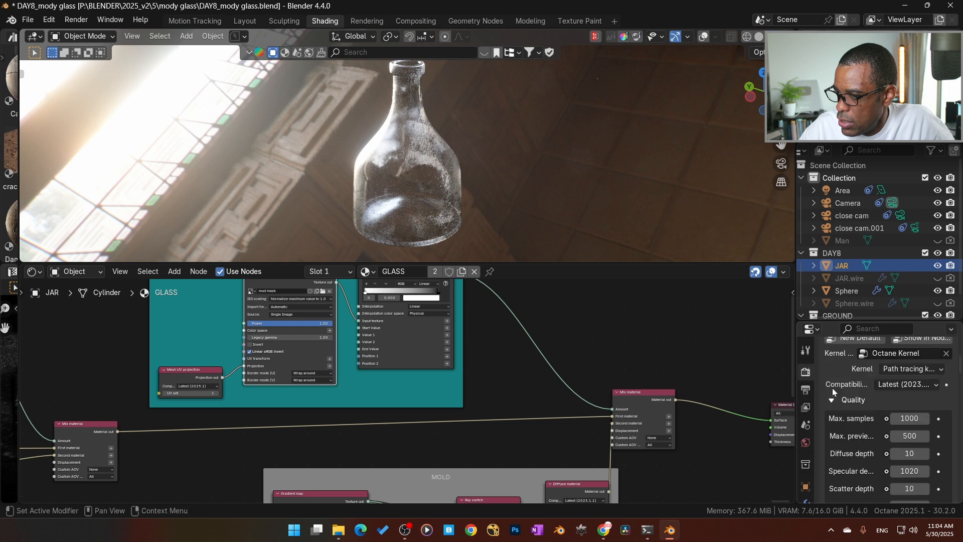
pyautogui.scroll(-8, 838, 394)
pyautogui.scroll(-2, 839, 393)
pyautogui.click(896, 434)
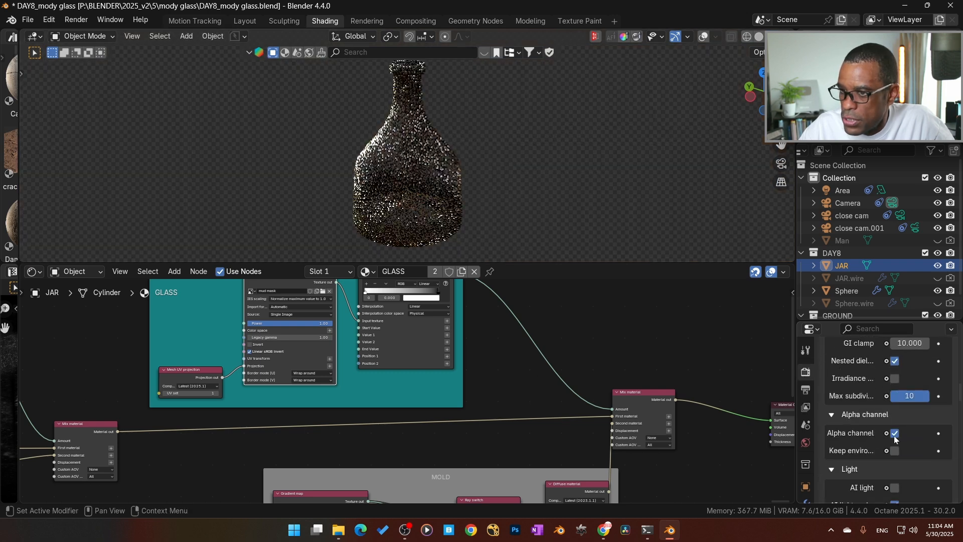
# Preview the base Specular material alone on the jar by routing it to the Material Output
pyautogui.moveTo(462, 183); pyautogui.dragTo(489, 215, button='middle')
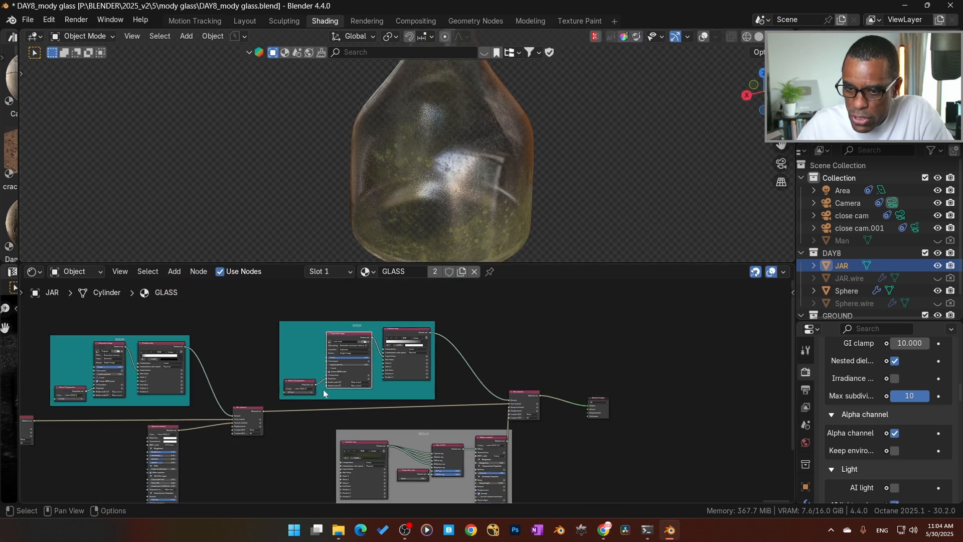
pyautogui.moveTo(307, 448); pyautogui.dragTo(483, 415, button='middle')
pyautogui.moveTo(210, 448); pyautogui.dragTo(437, 423, button='middle')
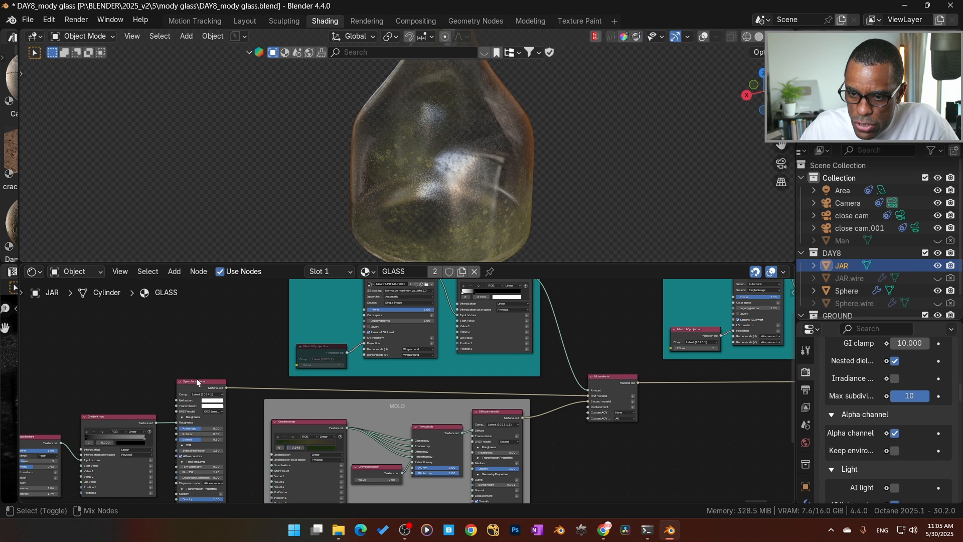
pyautogui.keyDown('ctrl'); pyautogui.keyDown('shift'); pyautogui.click(196, 380); pyautogui.keyUp('shift'); pyautogui.keyUp('ctrl')
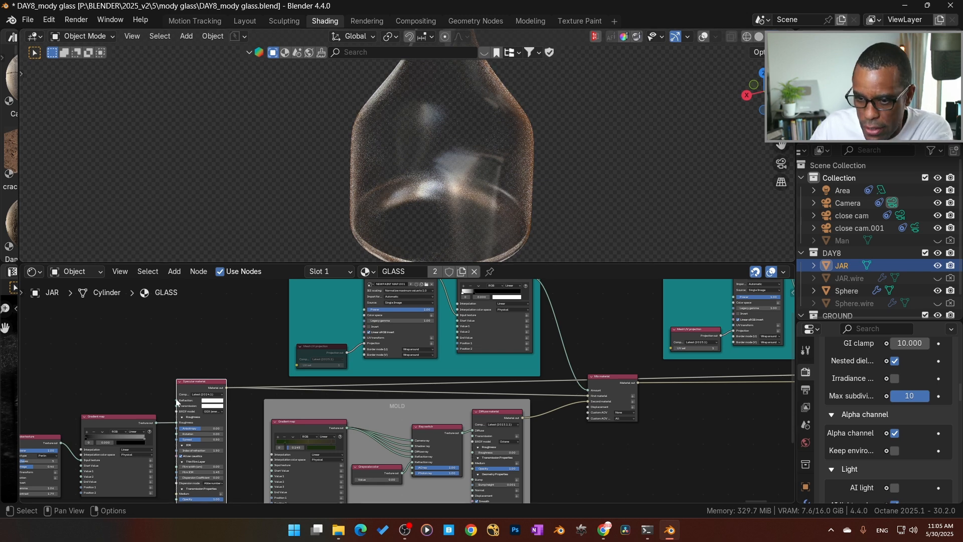
# Preview the first MASK frame's Gradient map on the jar to inspect the mold mask
pyautogui.moveTo(218, 378); pyautogui.dragTo(207, 373, button='middle')
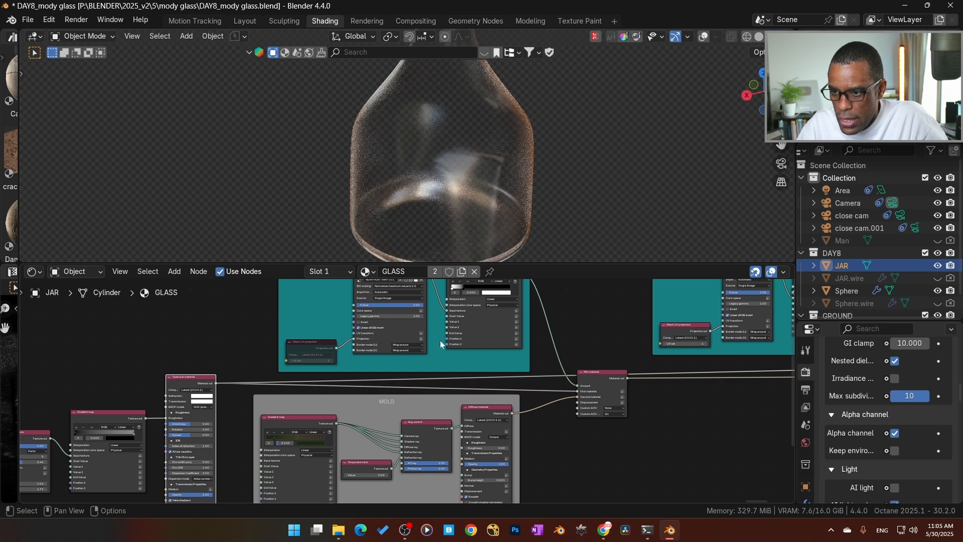
pyautogui.moveTo(442, 344); pyautogui.dragTo(398, 411, button='middle')
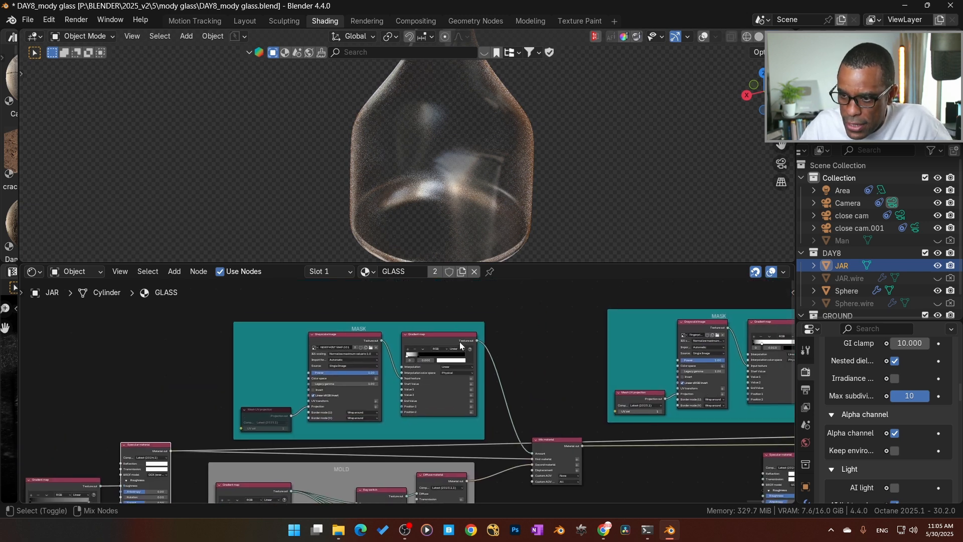
pyautogui.keyDown('ctrl'); pyautogui.keyDown('shift'); pyautogui.click(459, 342); pyautogui.keyUp('shift'); pyautogui.keyUp('ctrl')
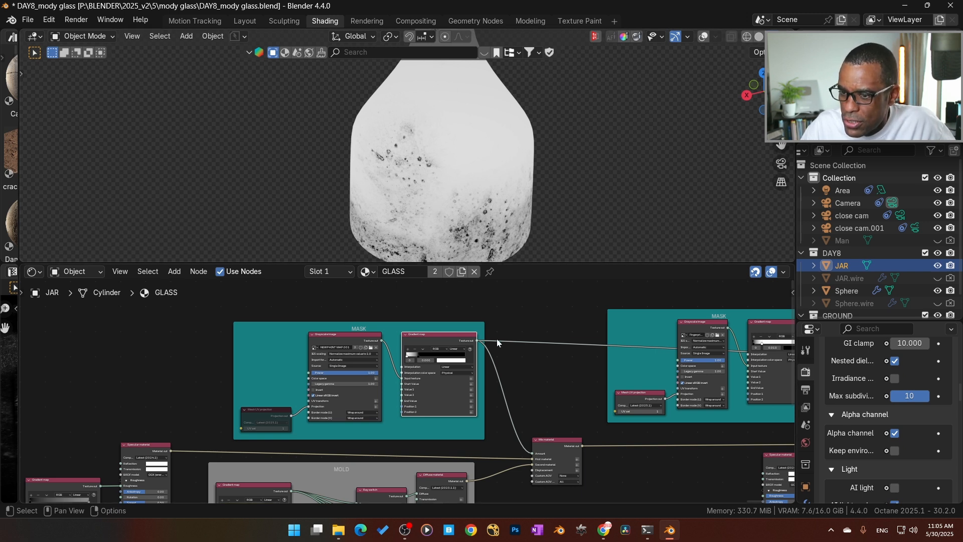
# Preview the first Mix material on the jar to see the glass combined with the mold
pyautogui.moveTo(499, 343); pyautogui.dragTo(424, 354, button='middle')
pyautogui.scroll(2, 467, 381)
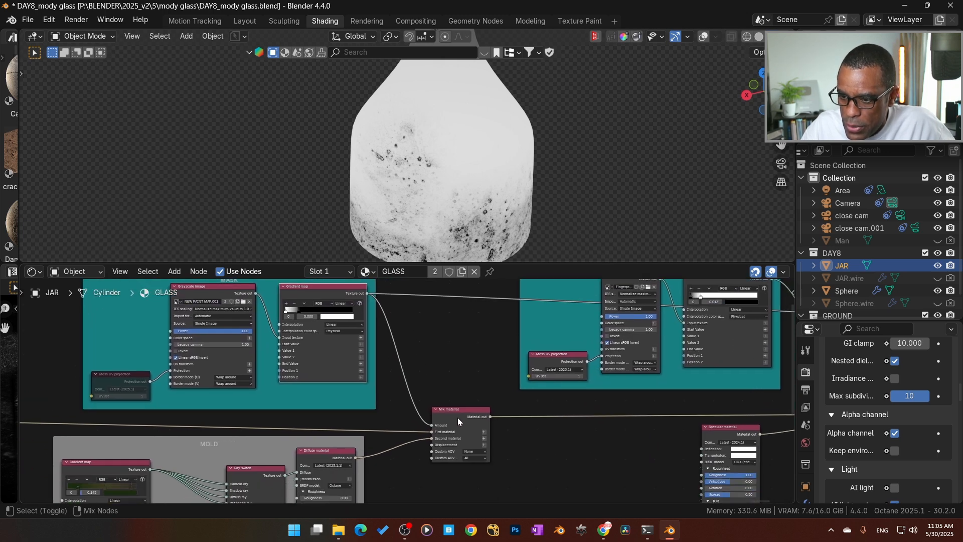
pyautogui.keyDown('ctrl'); pyautogui.keyDown('shift'); pyautogui.click(457, 418); pyautogui.keyUp('shift'); pyautogui.keyUp('ctrl')
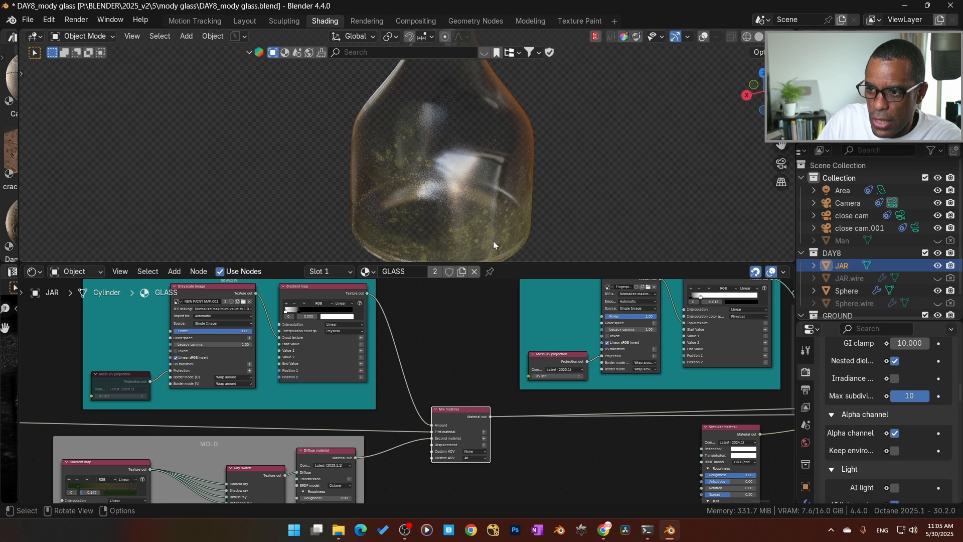
# Preview the fingerprint mask's Gradient map on the jar and inspect its pattern around the surface
pyautogui.scroll(2, 300, 377)
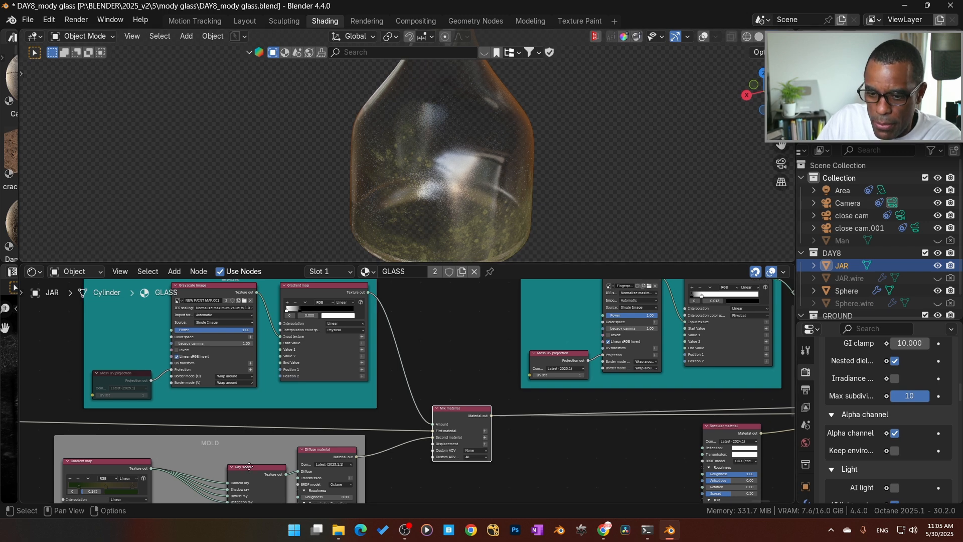
pyautogui.hscroll(-4, 89, 443)
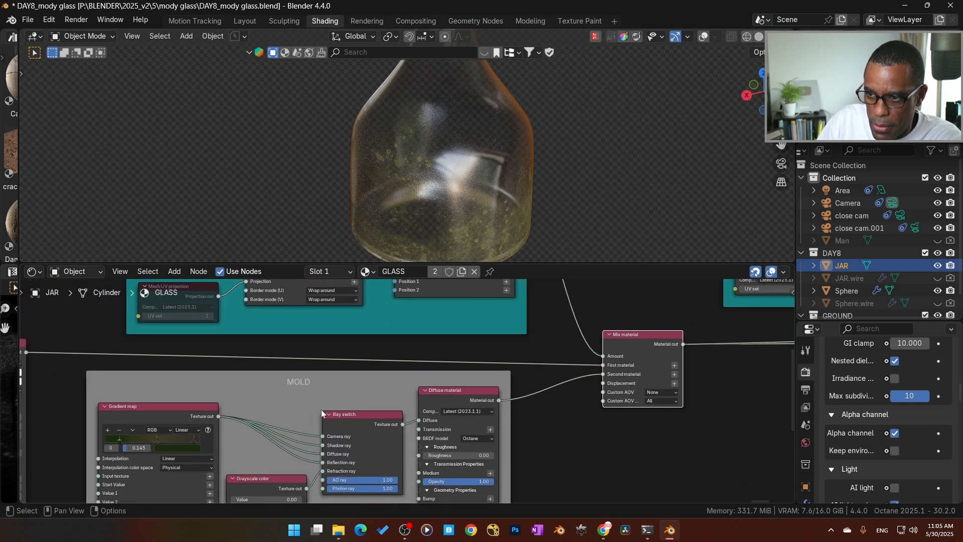
pyautogui.hscroll(10, 322, 414)
pyautogui.scroll(2, 321, 413)
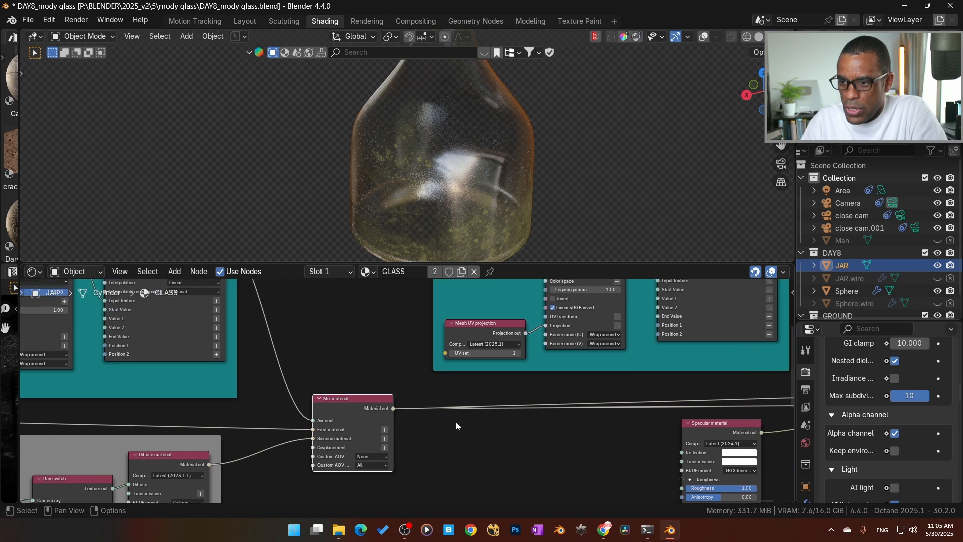
pyautogui.hscroll(7, 456, 421)
pyautogui.scroll(3, 456, 421)
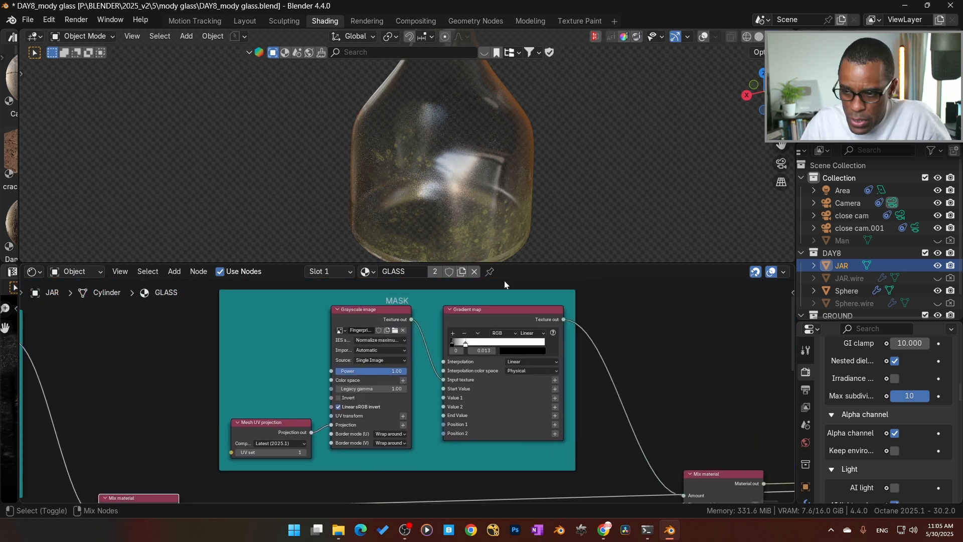
pyautogui.keyDown('ctrl'); pyautogui.keyDown('shift'); pyautogui.click(501, 315); pyautogui.keyUp('shift'); pyautogui.keyUp('ctrl')
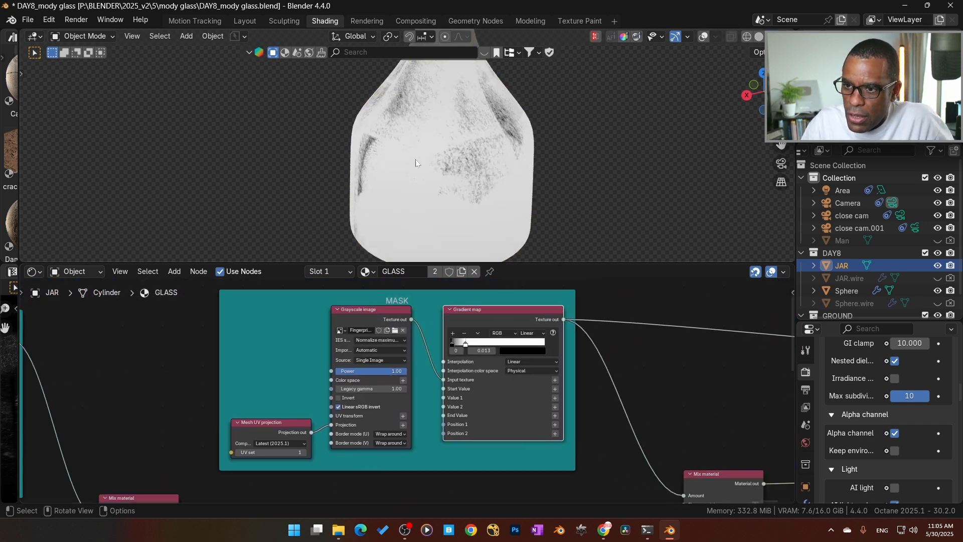
pyautogui.moveTo(399, 161); pyautogui.dragTo(480, 163, button='middle')
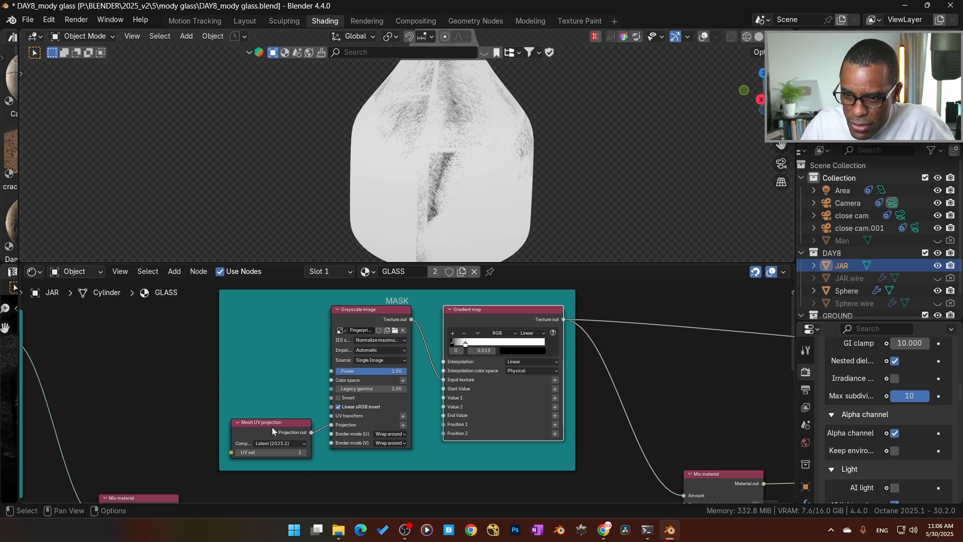
# Show the viewport overlays on the jar briefly, and hide them again to view the fingerprint mask
pyautogui.click(759, 38)
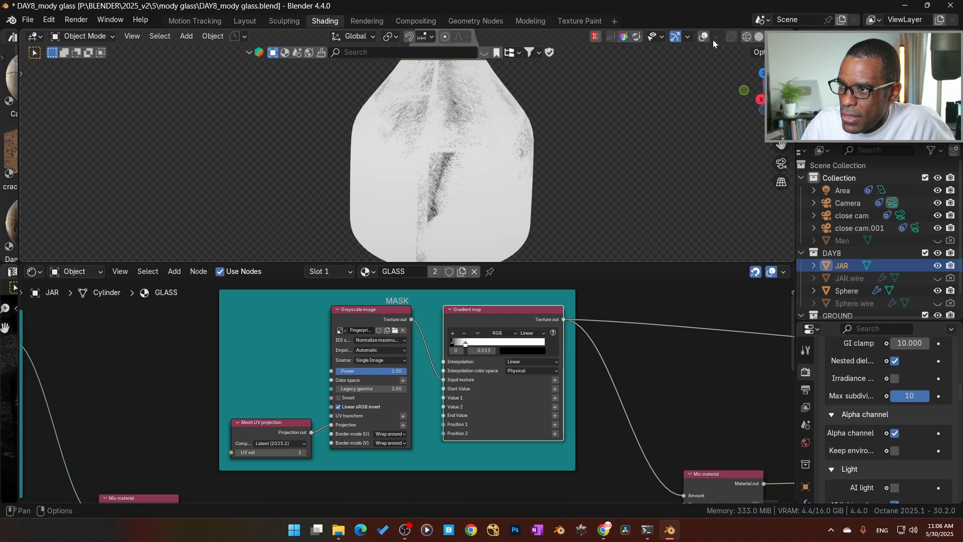
pyautogui.click(703, 38)
pyautogui.moveTo(482, 166); pyautogui.dragTo(570, 152, button='middle')
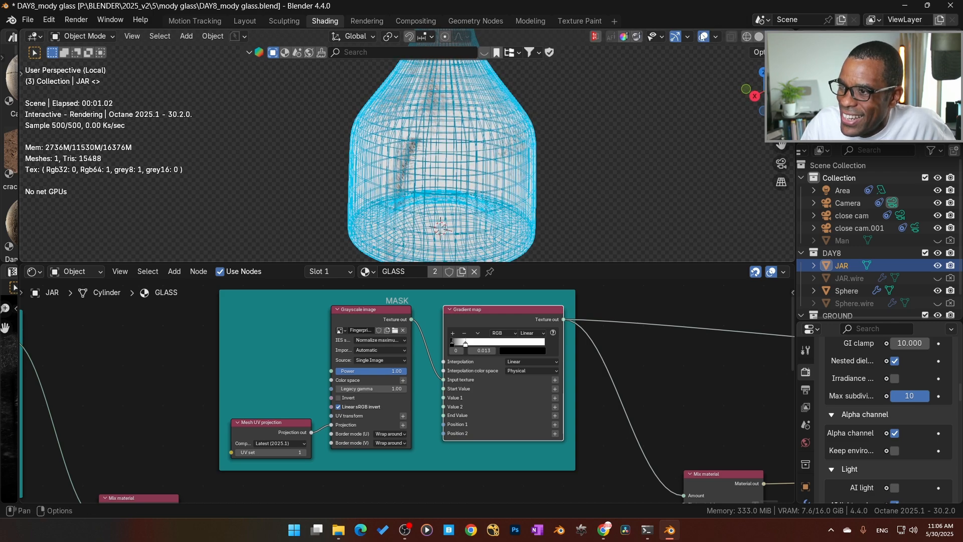
pyautogui.hotkey('shift', 'alt', 'z')
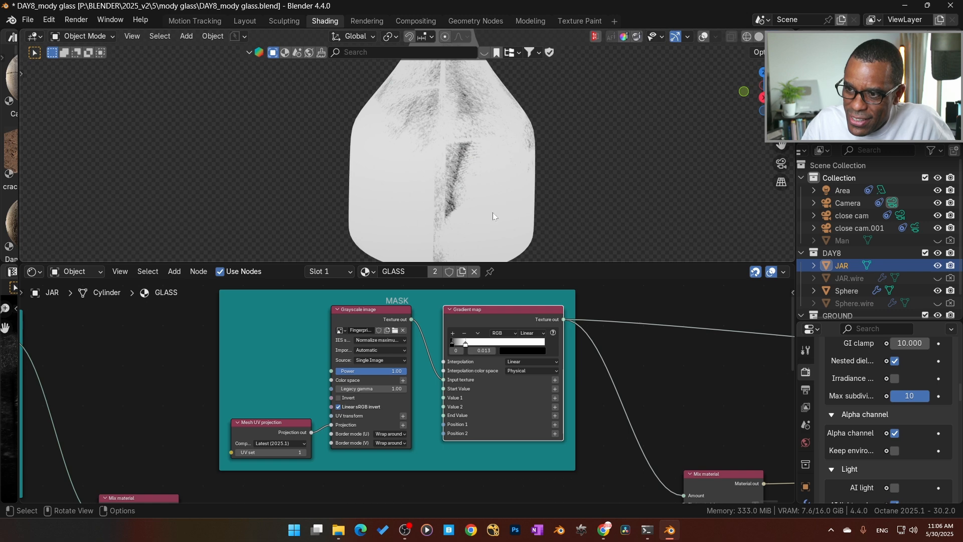
pyautogui.moveTo(492, 212); pyautogui.dragTo(467, 124, button='middle')
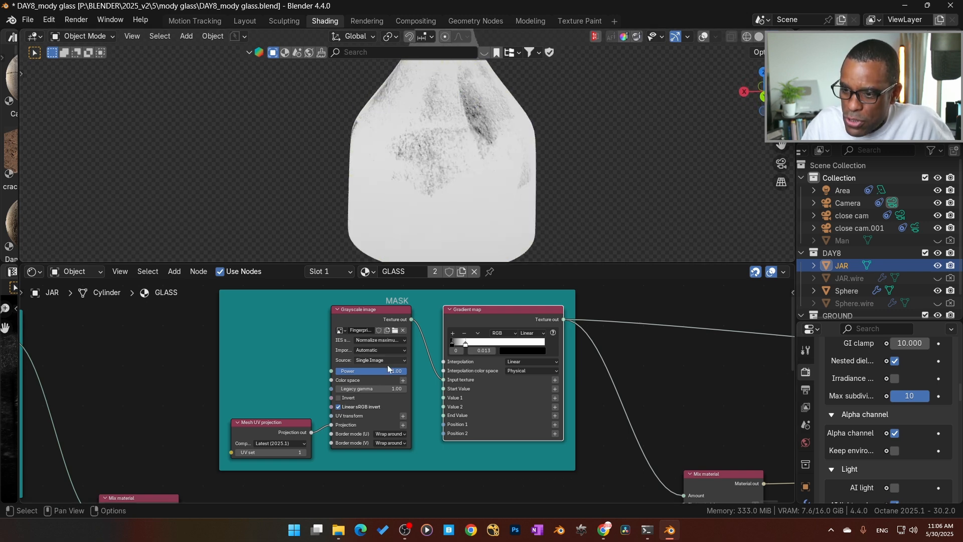
# Preview the second Mix material, driven by the fingerprint mask, and inspect the smudged glass from several angles
pyautogui.scroll(-2, 495, 463)
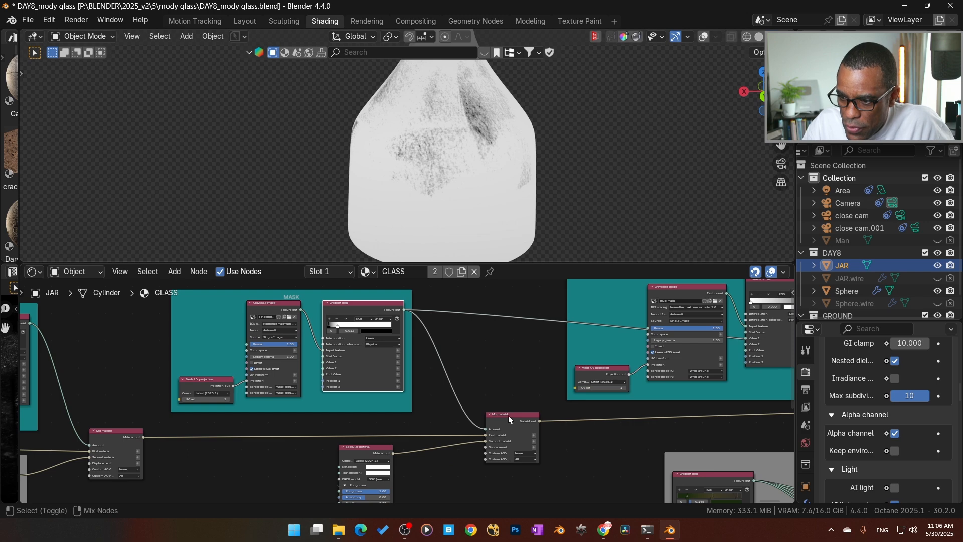
pyautogui.keyDown('shift'); pyautogui.click(511, 414); pyautogui.keyUp('shift')
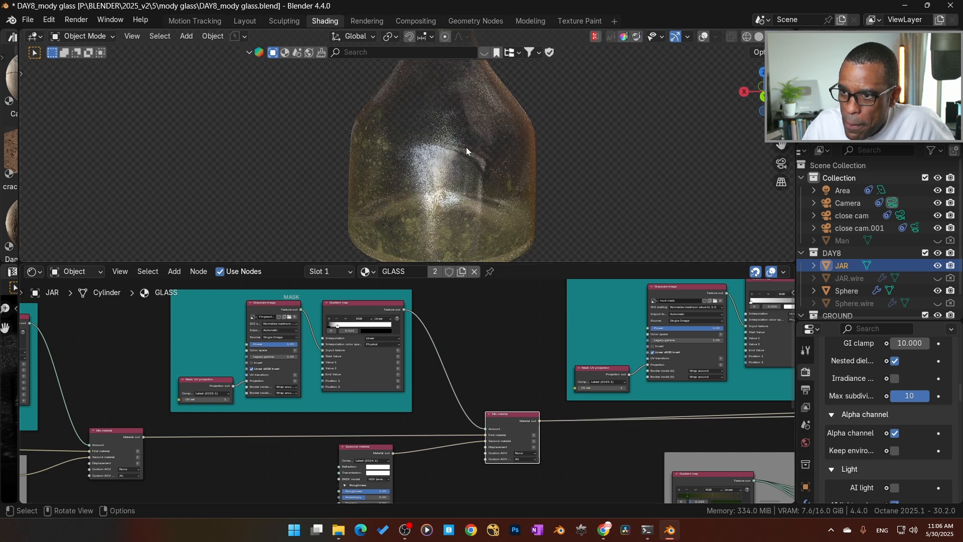
pyautogui.moveTo(468, 146); pyautogui.dragTo(472, 173, button='middle')
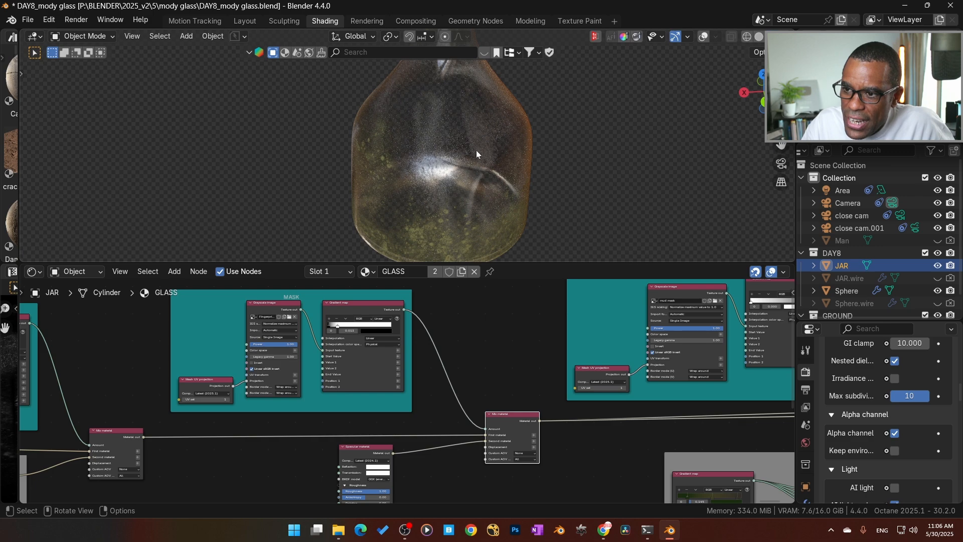
pyautogui.moveTo(477, 149); pyautogui.dragTo(452, 176, button='middle')
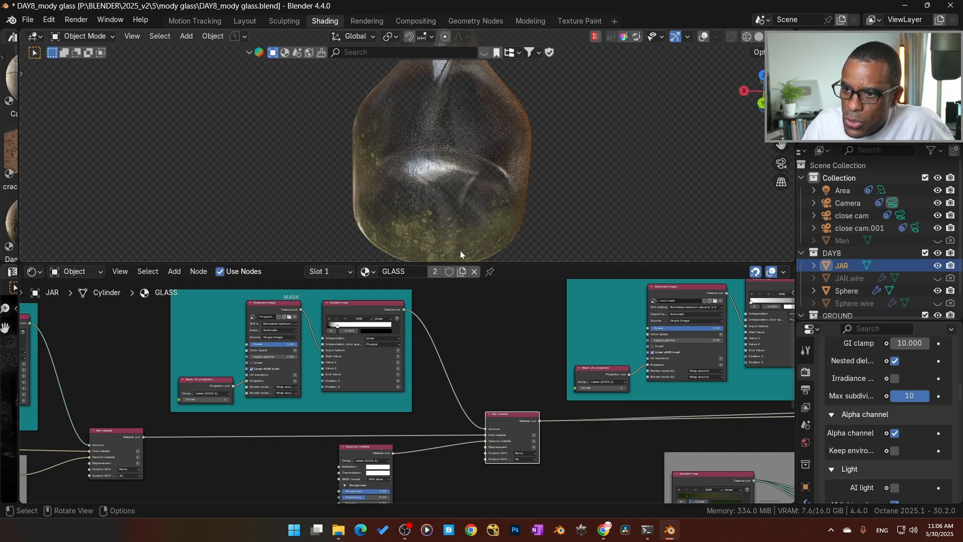
# Preview the third mask's Gradient map on the jar and inspect its pattern around the surface
pyautogui.moveTo(459, 336); pyautogui.dragTo(321, 379, button='middle')
pyautogui.scroll(2, 513, 363)
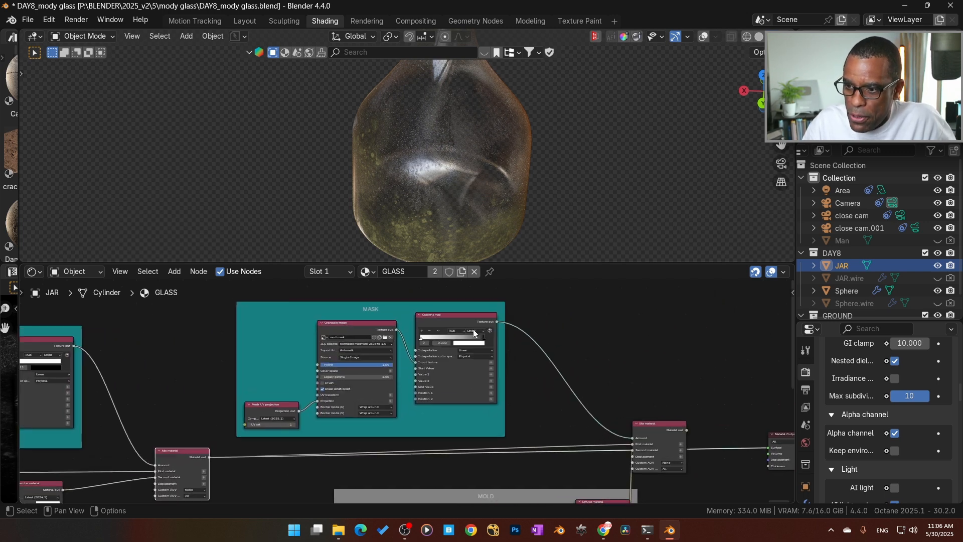
pyautogui.keyDown('ctrl'); pyautogui.keyDown('shift'); pyautogui.click(468, 323); pyautogui.keyUp('shift'); pyautogui.keyUp('ctrl')
pyautogui.moveTo(468, 240); pyautogui.dragTo(435, 199, button='middle')
pyautogui.scroll(-1, 461, 436)
# Preview the Diffuse material of the last MOLD group on the jar
pyautogui.moveTo(492, 404); pyautogui.dragTo(389, 390, button='middle')
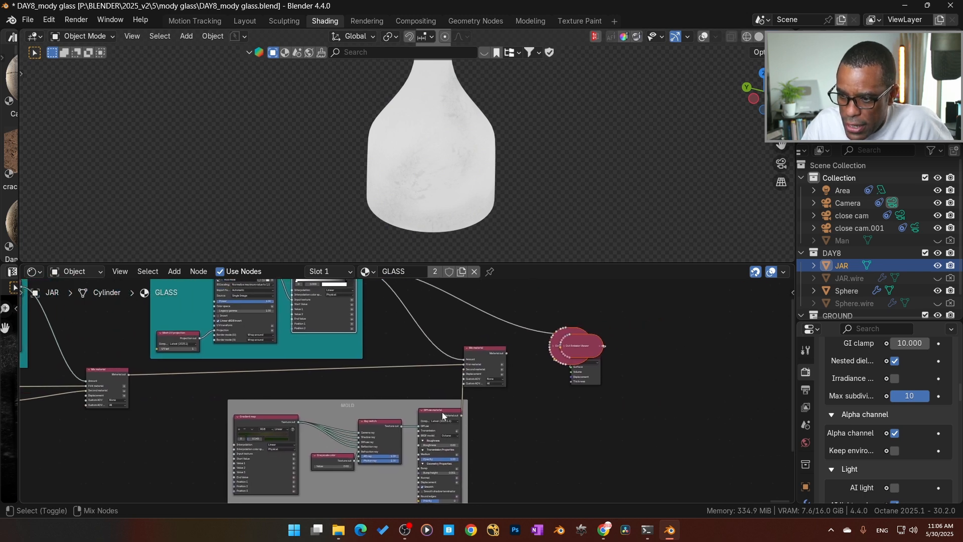
pyautogui.keyDown('ctrl'); pyautogui.keyDown('shift'); pyautogui.click(442, 411); pyautogui.keyUp('shift'); pyautogui.keyUp('ctrl')
pyautogui.moveTo(412, 197)
pyautogui.mouseDown(button='middle')
pyautogui.moveTo(537, 167)
pyautogui.moveTo(407, 197)
pyautogui.moveTo(525, 189)
pyautogui.moveTo(501, 180)
pyautogui.moveTo(429, 202)
pyautogui.mouseUp(button='middle')
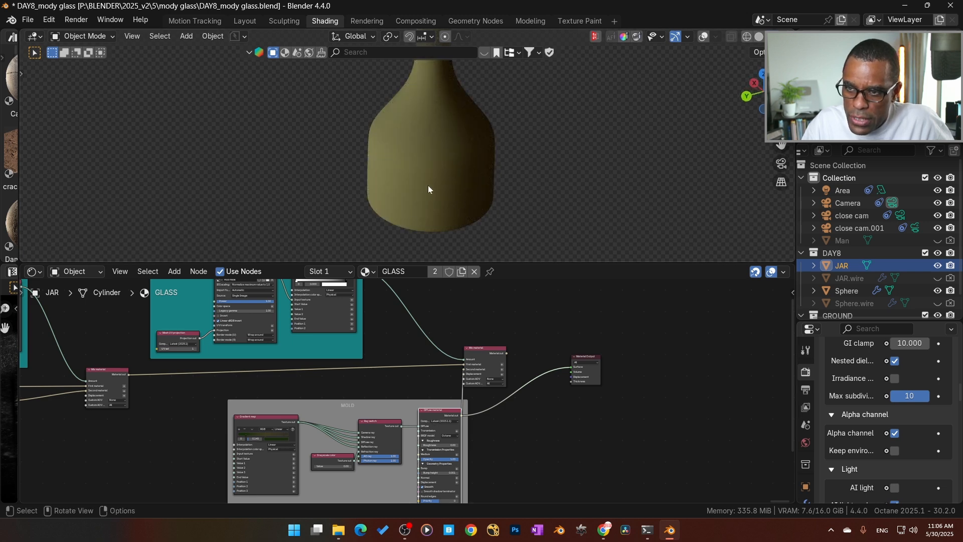
# Preview the final Mix material on the jar and inspect the complete dirty glass up close from several angles
pyautogui.keyDown('ctrl'); pyautogui.keyDown('shift'); pyautogui.click(485, 351); pyautogui.keyUp('shift'); pyautogui.keyUp('ctrl')
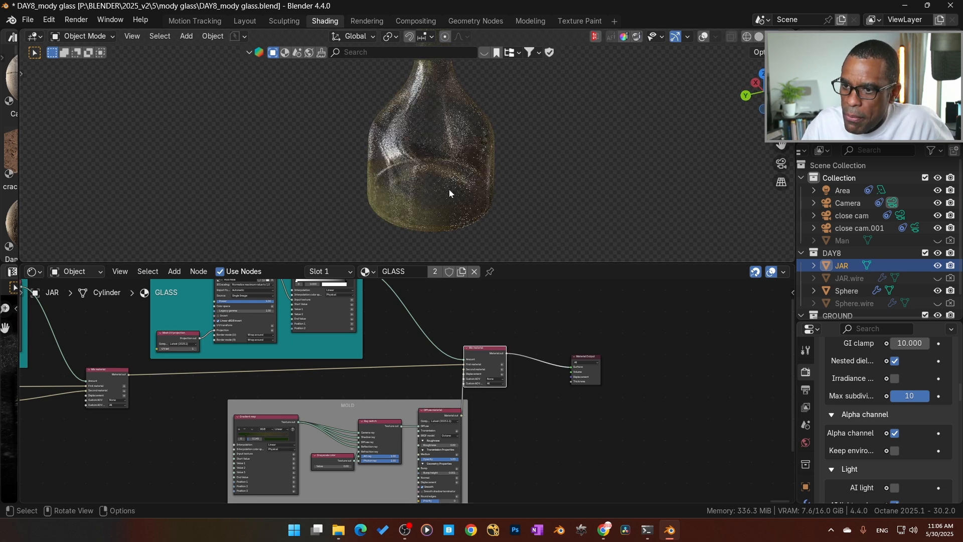
pyautogui.moveTo(449, 188); pyautogui.dragTo(481, 196, button='middle')
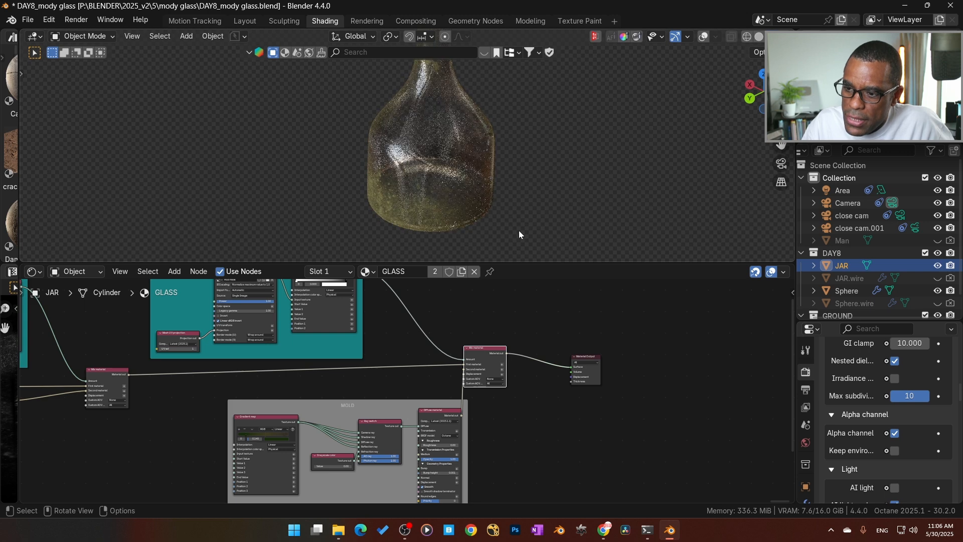
pyautogui.moveTo(445, 318); pyautogui.dragTo(482, 350, button='middle')
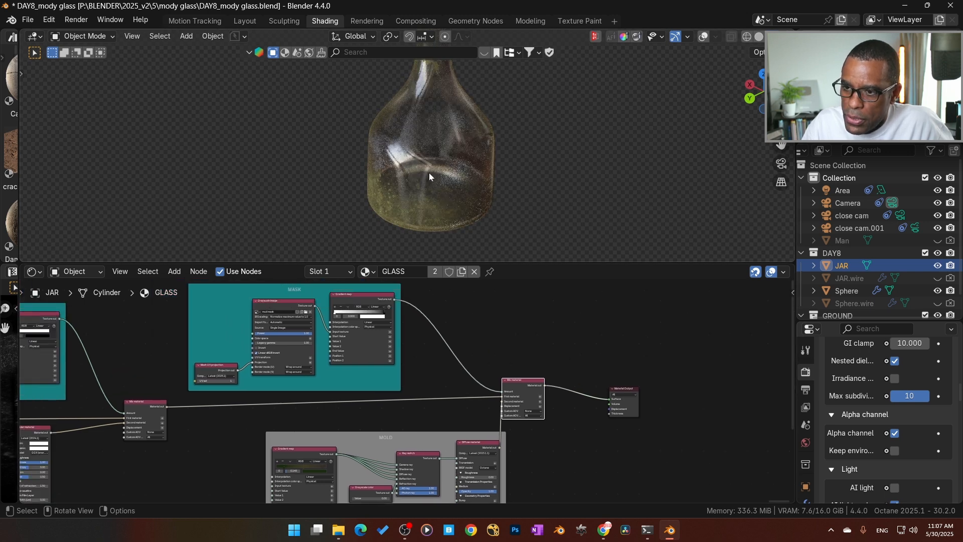
pyautogui.moveTo(429, 172); pyautogui.dragTo(477, 196, button='middle')
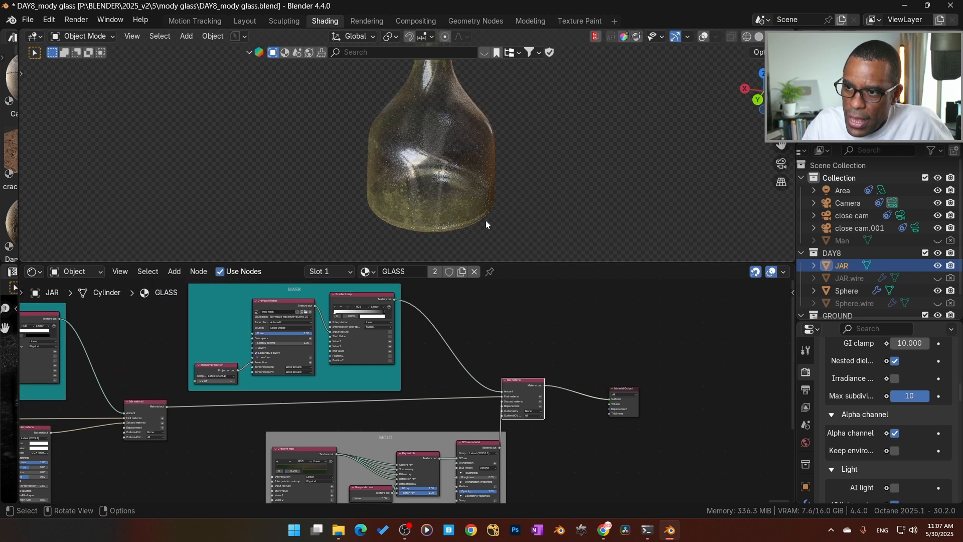
pyautogui.scroll(3, 451, 221)
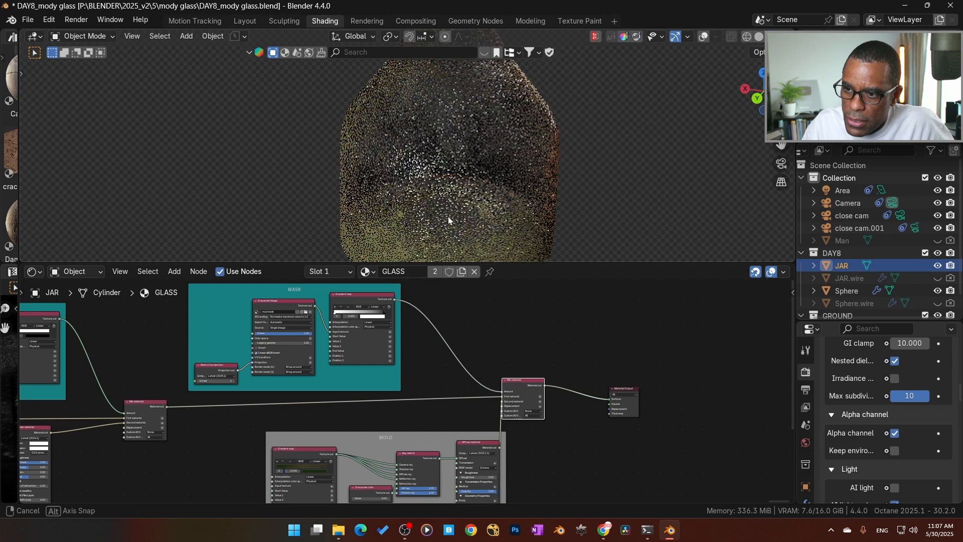
pyautogui.keyDown('shift'); pyautogui.moveTo(452, 211); pyautogui.dragTo(443, 181, button='middle'); pyautogui.keyUp('shift')
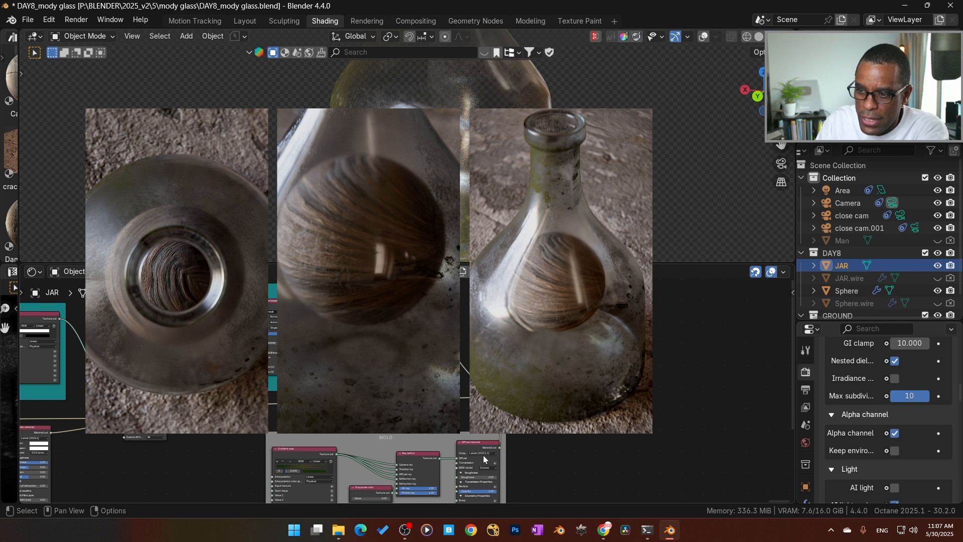
# Shift the last MOLD frame slightly left in the node tree and review the complete GLASS material layout
pyautogui.moveTo(415, 435); pyautogui.dragTo(370, 434)
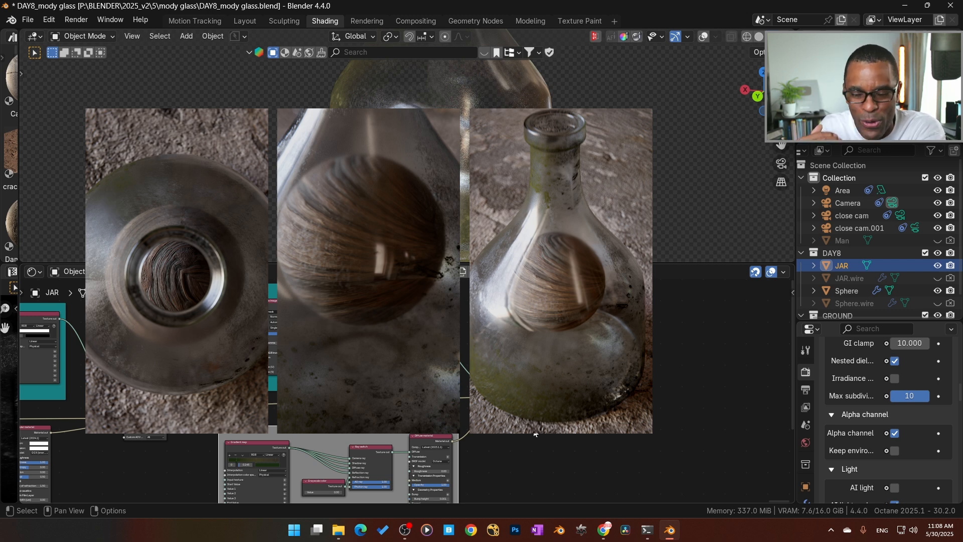
pyautogui.scroll(-5, 536, 435)
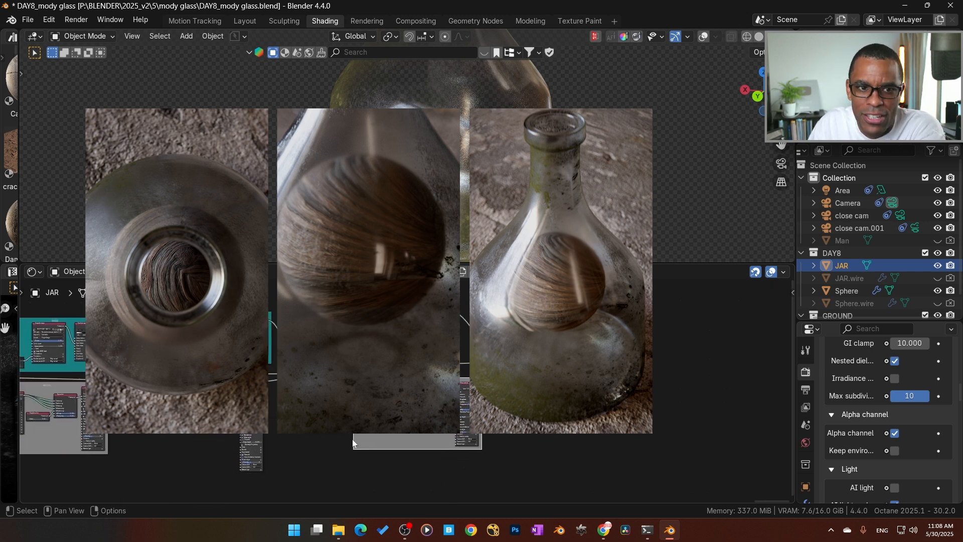
pyautogui.moveTo(276, 407); pyautogui.dragTo(321, 419, button='middle')
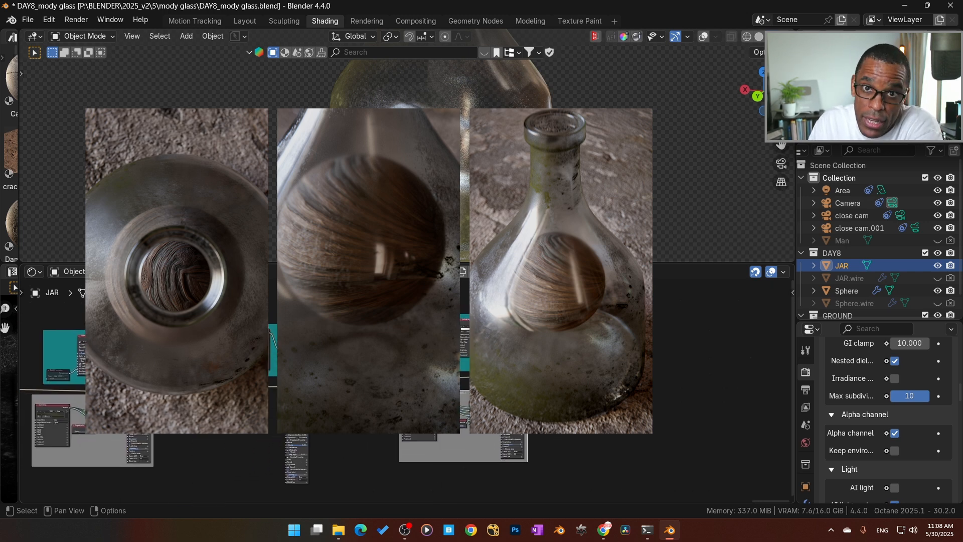
pyautogui.scroll(3, 297, 435)
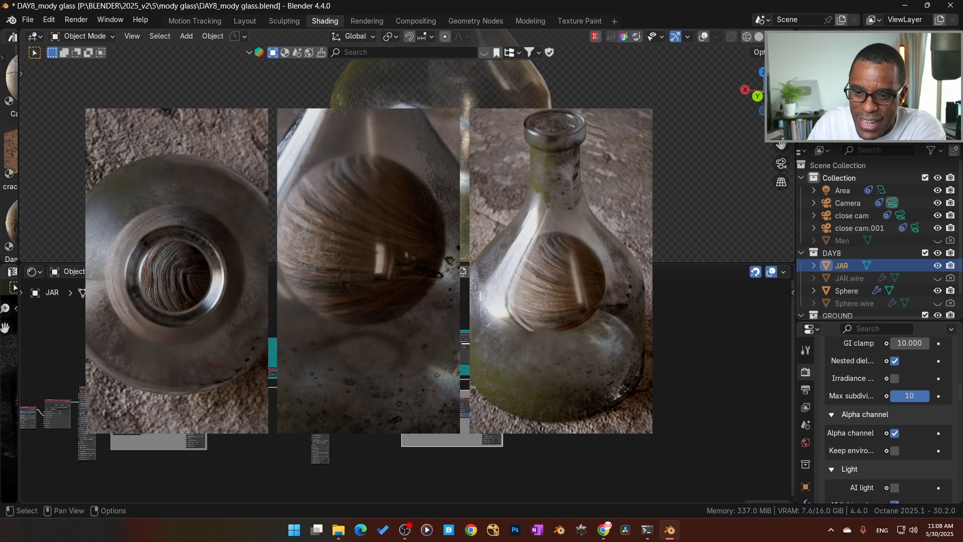
pyautogui.moveTo(298, 436); pyautogui.dragTo(459, 420, button='middle')
pyautogui.scroll(3, 417, 432)
pyautogui.scroll(-1, 459, 419)
pyautogui.scroll(-2, 458, 420)
pyautogui.moveTo(580, 418); pyautogui.dragTo(510, 426, button='middle')
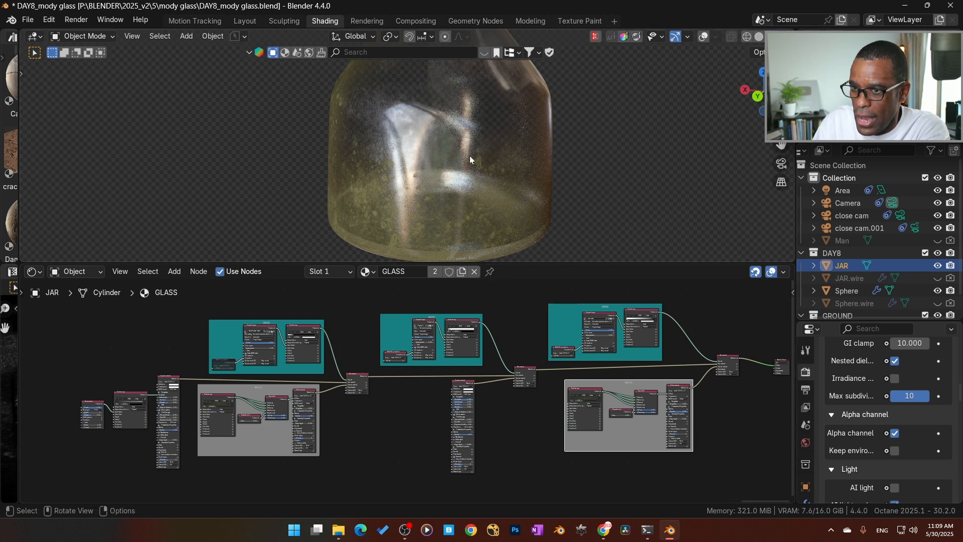
# Orbit around the jar, leave its isolated view to show the whole scene, and select the jar
pyautogui.click(853, 289)
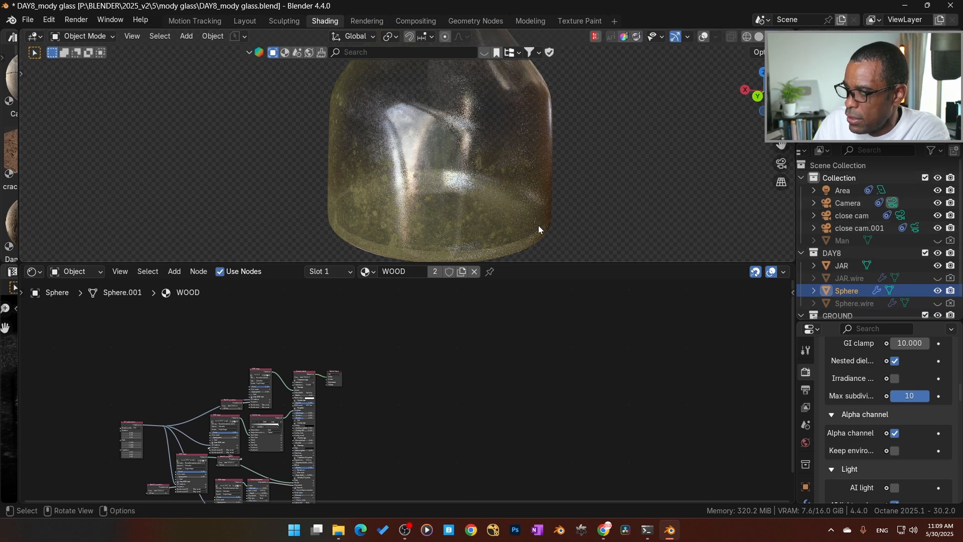
pyautogui.press('KP_6')
pyautogui.press('KP_6')
pyautogui.press('KP_6')
pyautogui.press('KP_6')
pyautogui.press('KP_6')
pyautogui.press('KP_6')
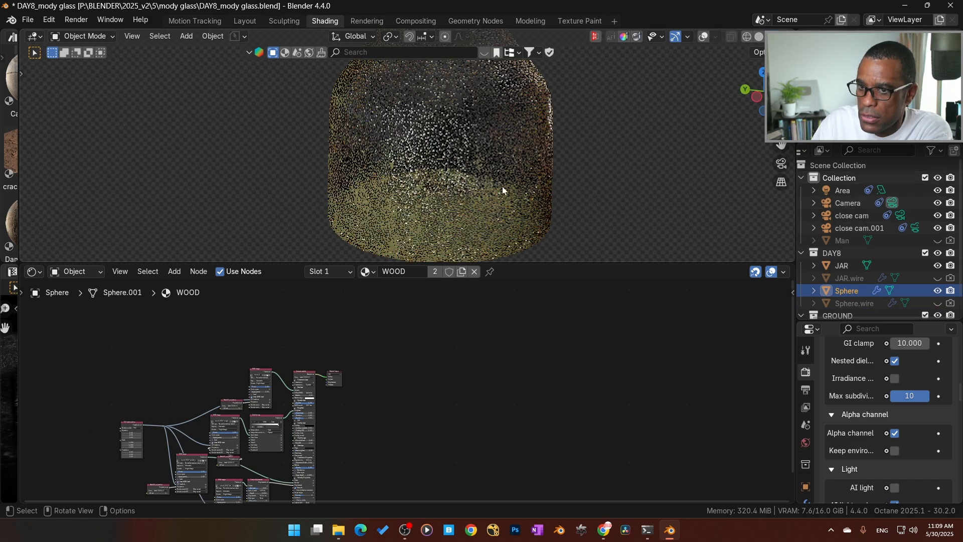
pyautogui.click(413, 134)
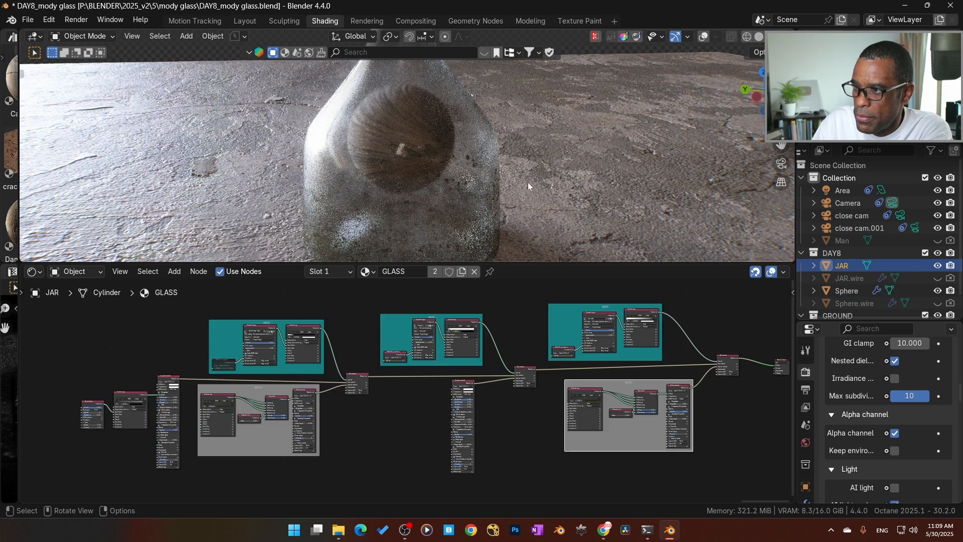
# Isolate the Sphere in the viewport and inspect its wood surface up close
pyautogui.click(850, 291)
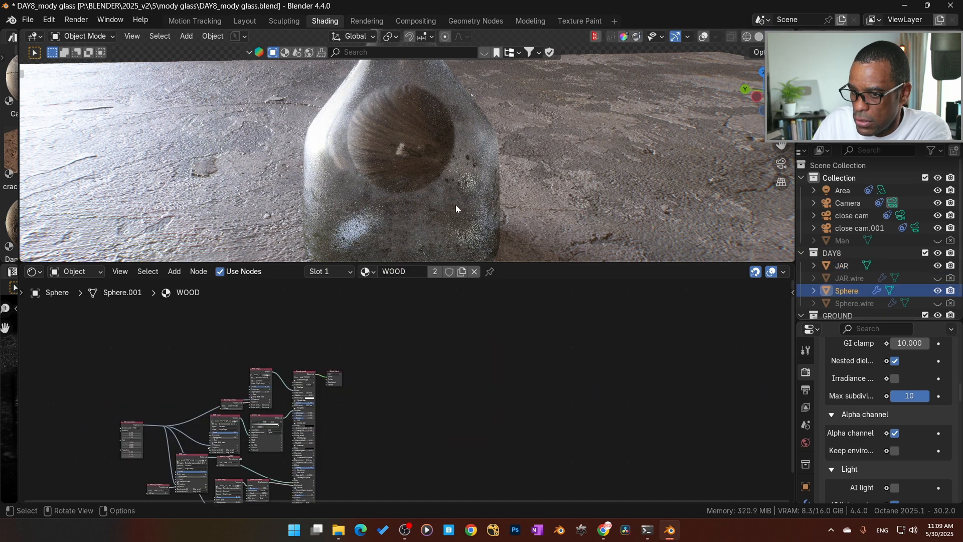
pyautogui.press('KP_Decimal')
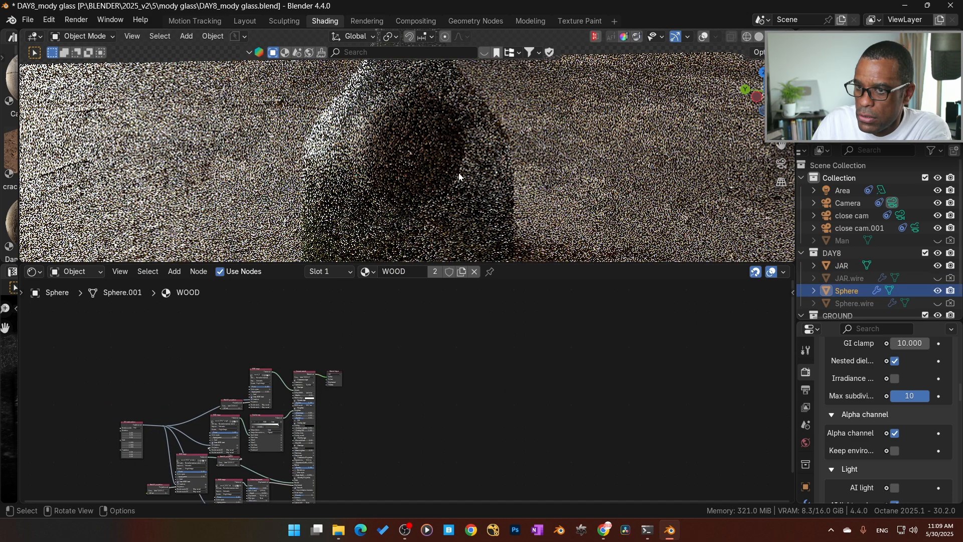
pyautogui.scroll(3, 408, 191)
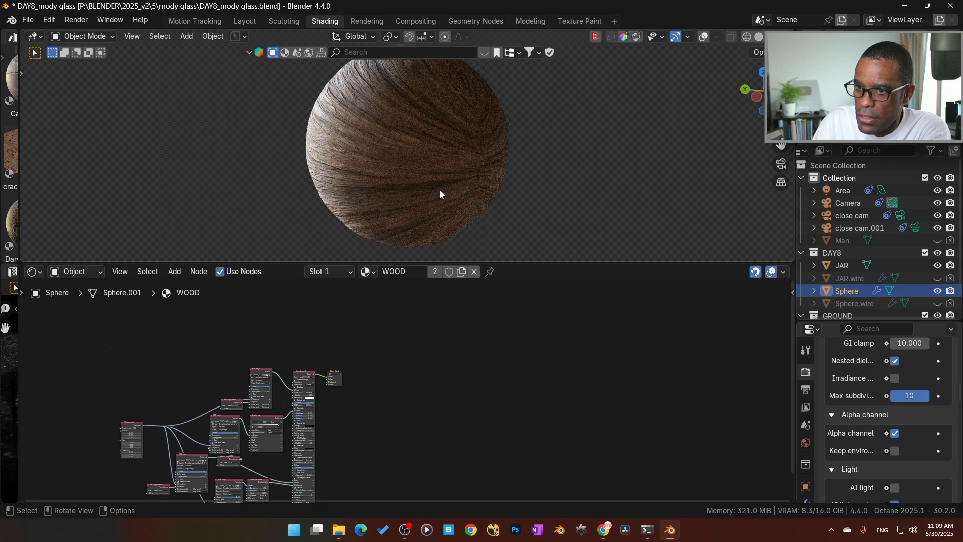
pyautogui.moveTo(440, 190); pyautogui.dragTo(378, 167, button='middle')
pyautogui.scroll(2, 425, 320)
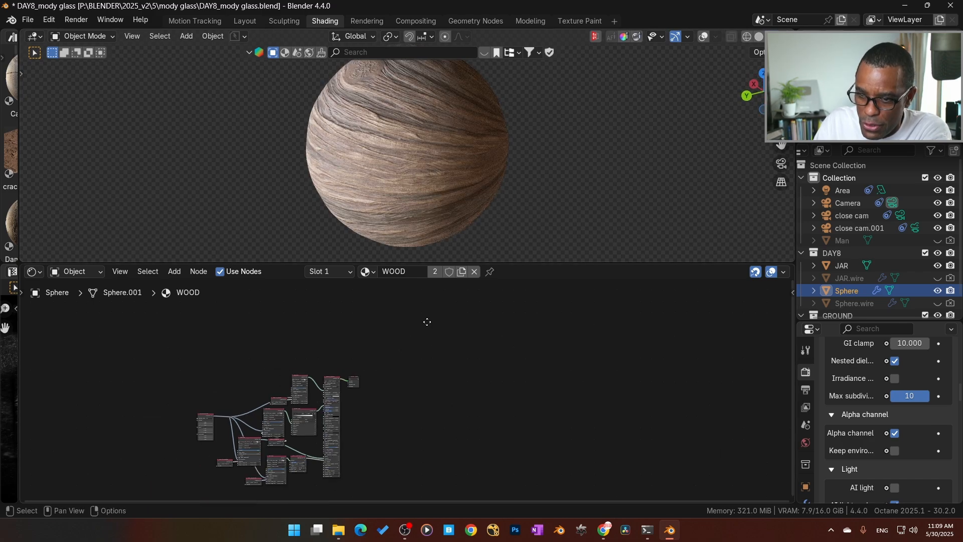
# Maximize the WOOD node editor and look through the image list of the RGB image node feeding Albedo
pyautogui.scroll(7, 424, 374)
pyautogui.moveTo(402, 375); pyautogui.dragTo(588, 412, button='middle')
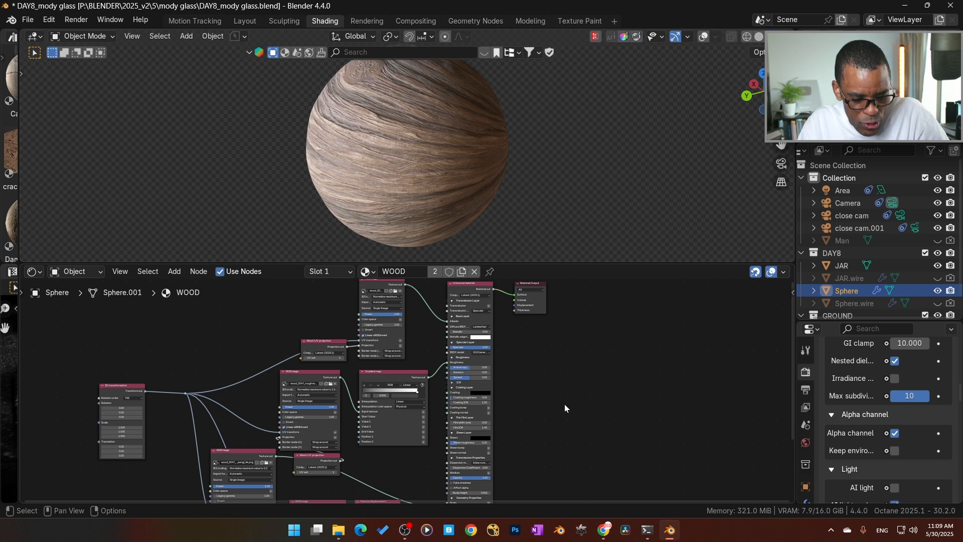
pyautogui.hotkey('ctrl', 'space')
pyautogui.scroll(3, 469, 359)
pyautogui.moveTo(127, 128); pyautogui.dragTo(402, 214, button='middle')
pyautogui.moveTo(305, 376); pyautogui.dragTo(172, 377)
pyautogui.moveTo(373, 318); pyautogui.dragTo(417, 395)
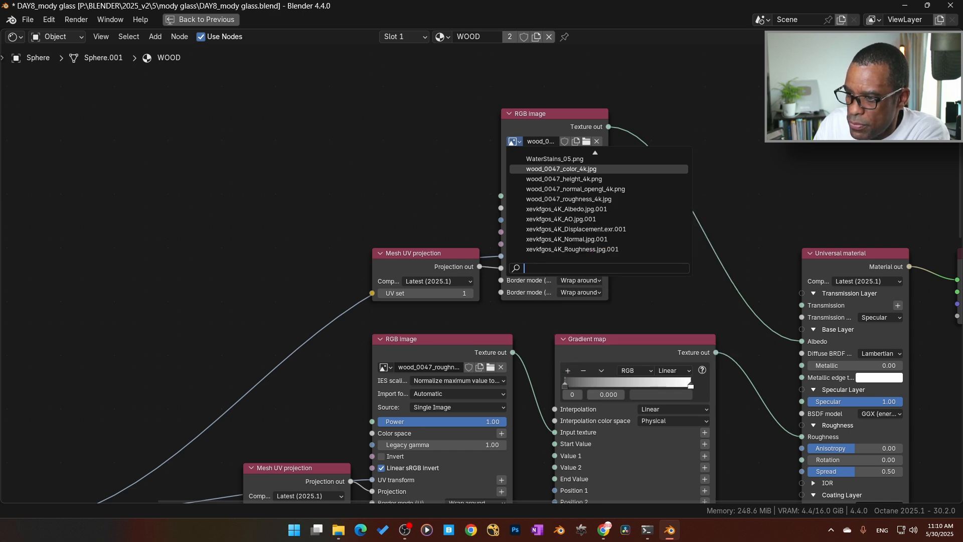
pyautogui.click(290, 230)
# Examine the WOOD material's roughness, normal and height image nodes, the Texture displacement settings, and the overall node layout
pyautogui.moveTo(279, 263); pyautogui.dragTo(317, 128, button='middle')
pyautogui.scroll(-5, 317, 128)
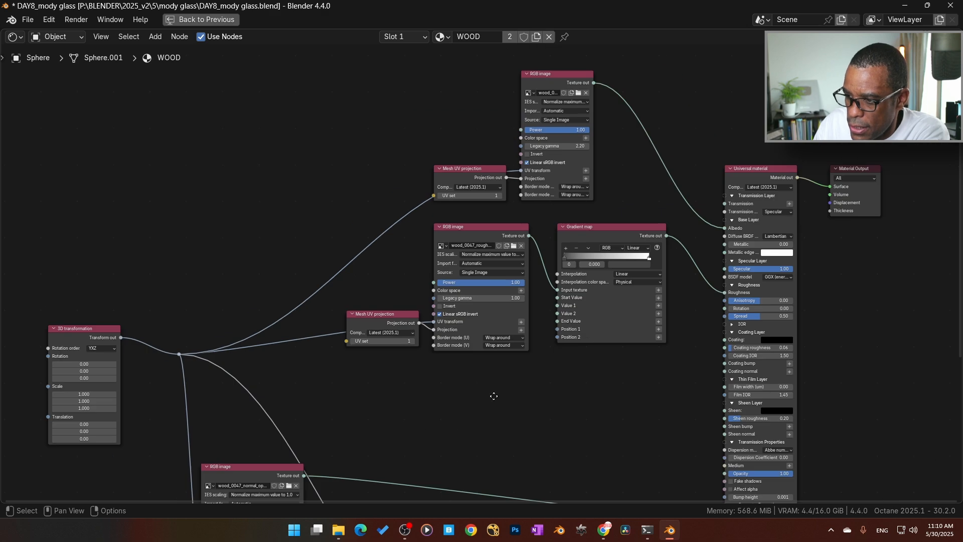
pyautogui.moveTo(493, 395); pyautogui.dragTo(438, 161, button='middle')
pyautogui.moveTo(462, 215); pyautogui.dragTo(461, 182, button='middle')
pyautogui.scroll(3, 461, 201)
pyautogui.moveTo(460, 274); pyautogui.dragTo(468, 222, button='middle')
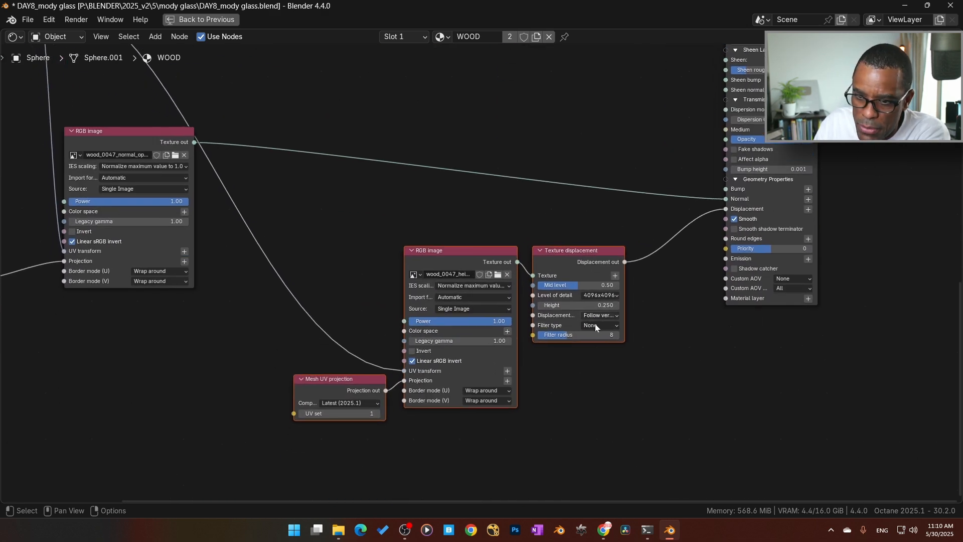
pyautogui.moveTo(383, 138); pyautogui.dragTo(408, 207, button='middle')
pyautogui.scroll(-10, 421, 215)
pyautogui.scroll(1, 422, 215)
pyautogui.moveTo(315, 88); pyautogui.dragTo(321, 211, button='middle')
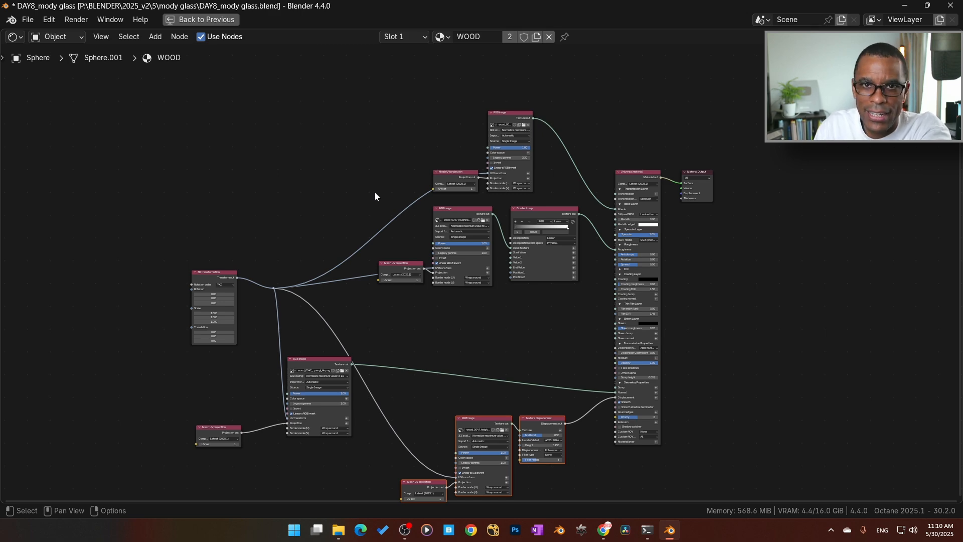
# Restore the full Shading layout, inspect the wooden sphere once more, and leave its isolated view
pyautogui.click(211, 21)
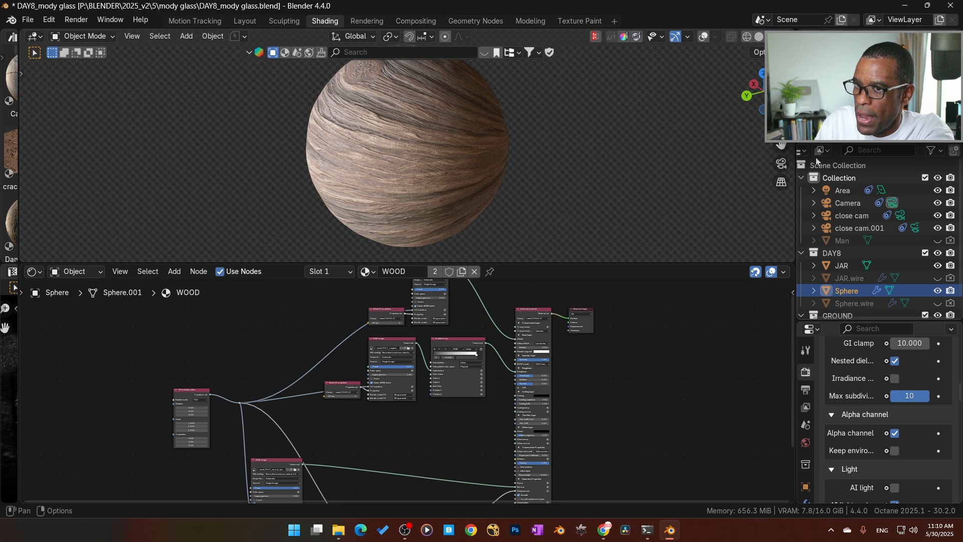
pyautogui.moveTo(433, 179); pyautogui.dragTo(376, 163, button='middle')
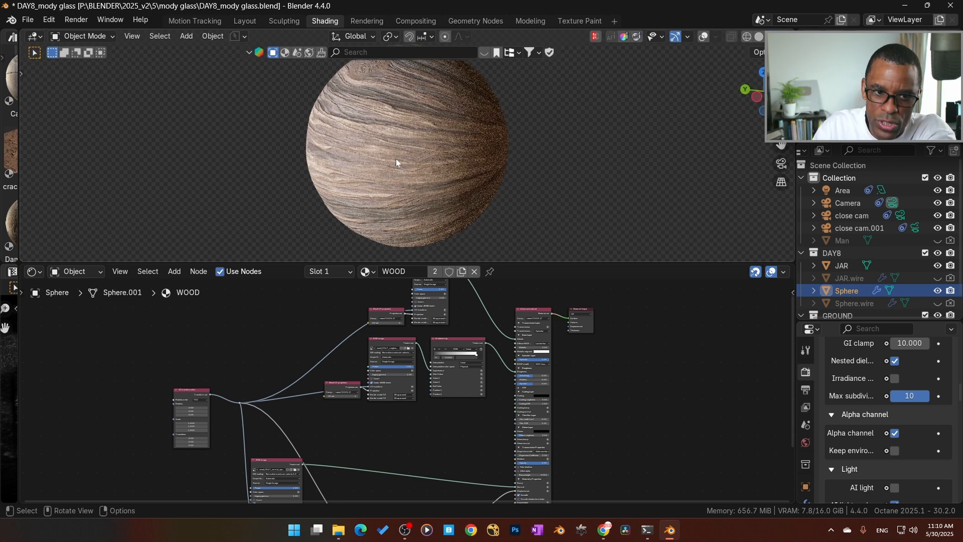
pyautogui.press('KP_Divide')
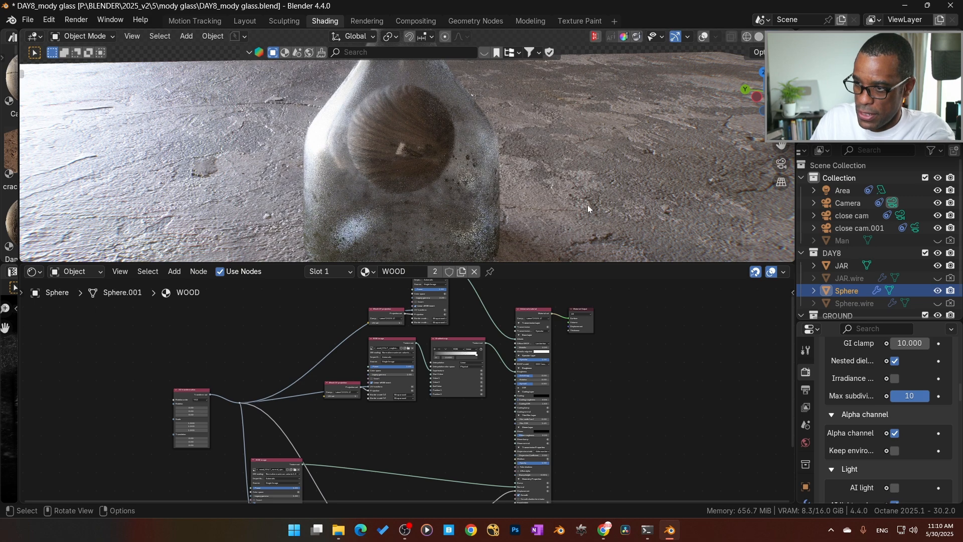
# Set the level of detail to 2048x2048 on the Texture displacement node of the ground's Dirty_Concrete_2 material
pyautogui.click(613, 130)
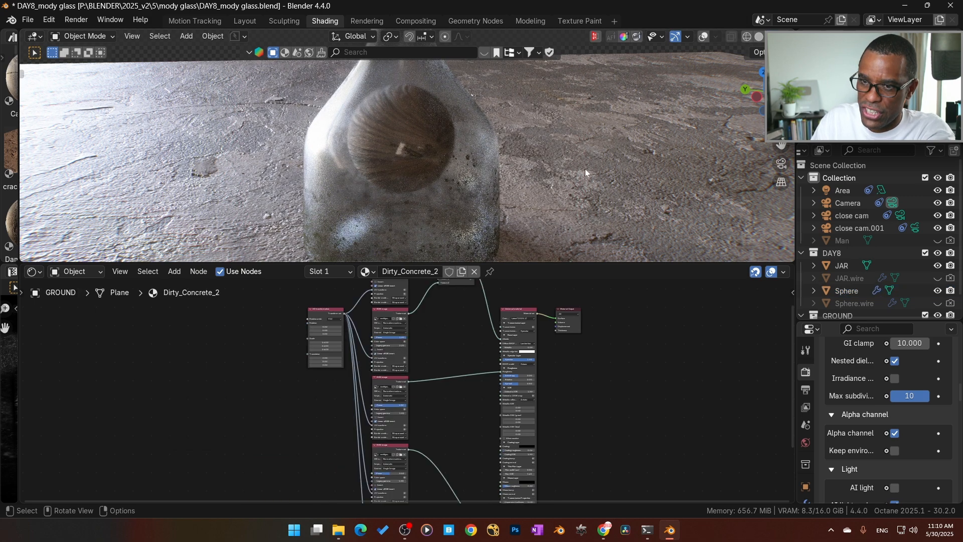
pyautogui.scroll(4, 446, 449)
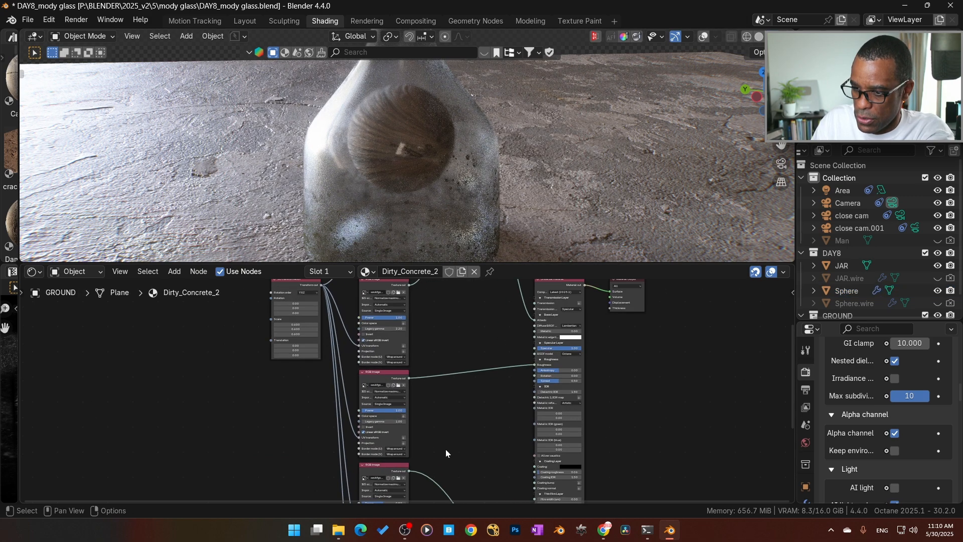
pyautogui.moveTo(457, 342); pyautogui.dragTo(451, 332, button='middle')
pyautogui.scroll(1, 444, 403)
pyautogui.moveTo(444, 471); pyautogui.dragTo(394, 318, button='middle')
pyautogui.scroll(2, 454, 424)
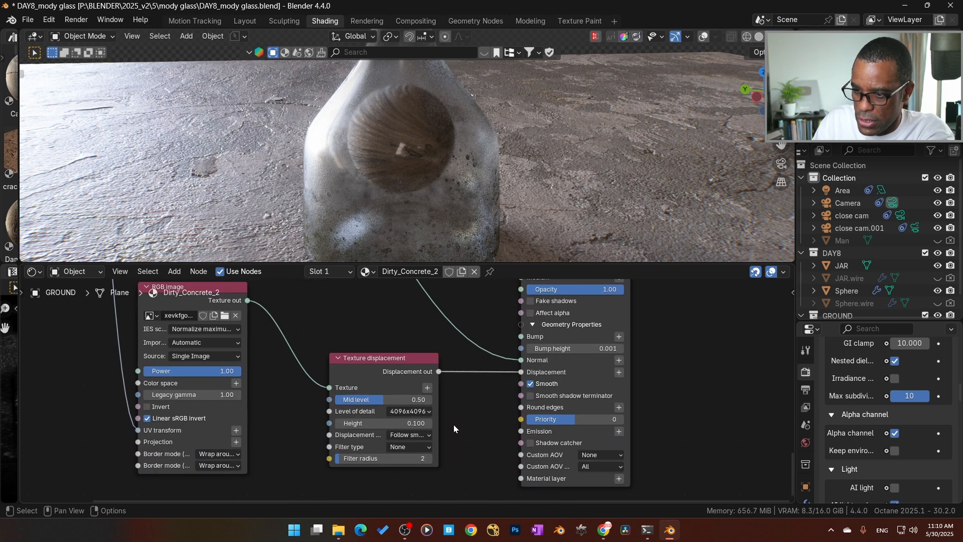
pyautogui.click(417, 415)
pyautogui.click(411, 464)
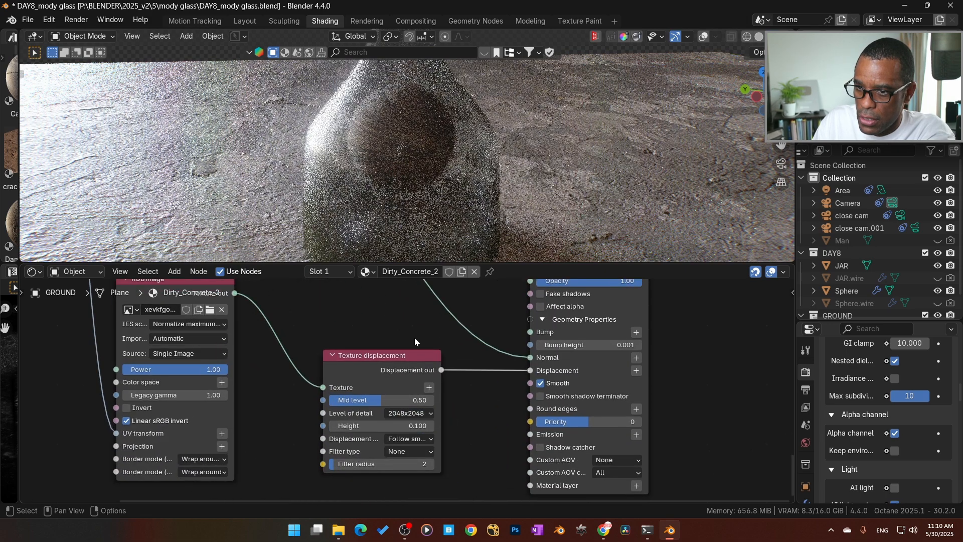
# Set the ground's Texture displacement height to 0.05
pyautogui.moveTo(456, 435); pyautogui.dragTo(458, 396, button='middle')
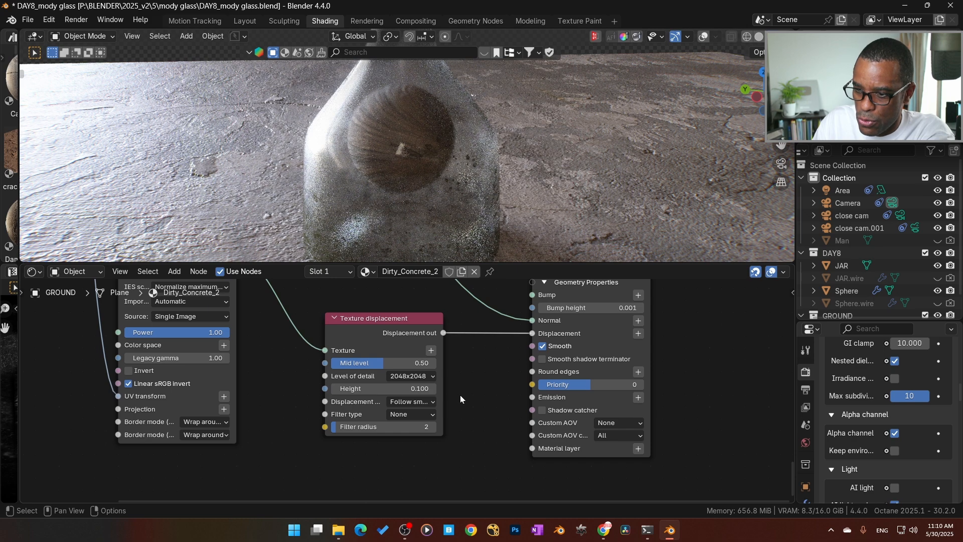
pyautogui.click(384, 388)
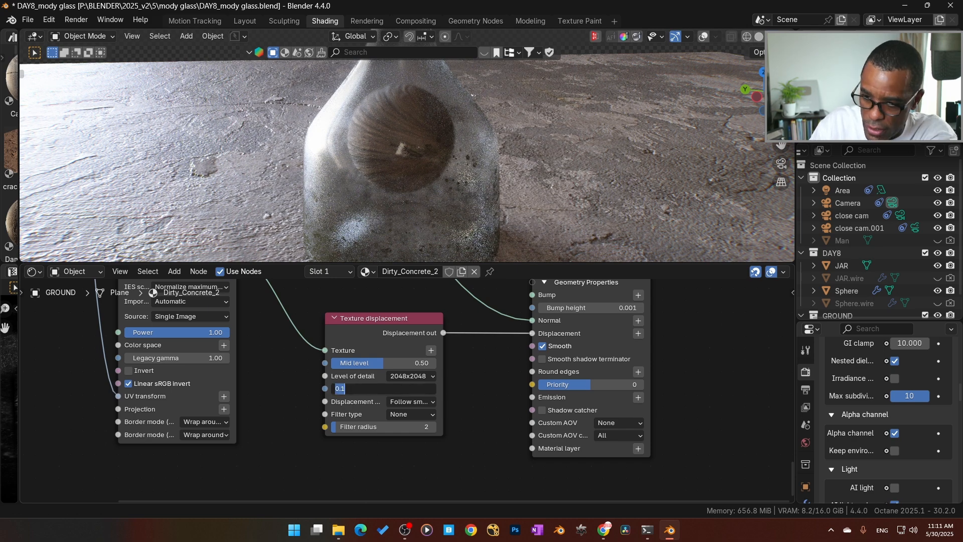
pyautogui.write('0.05')
pyautogui.press('Return')
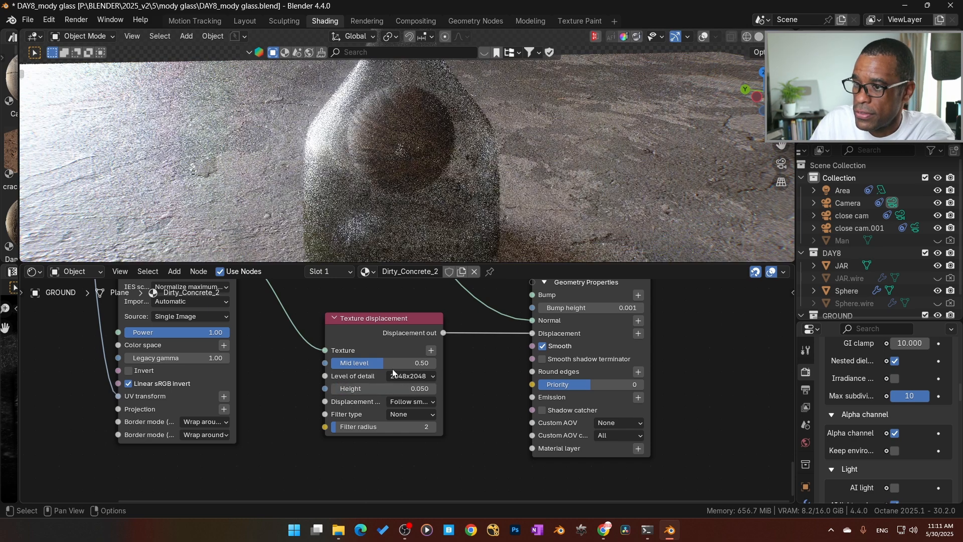